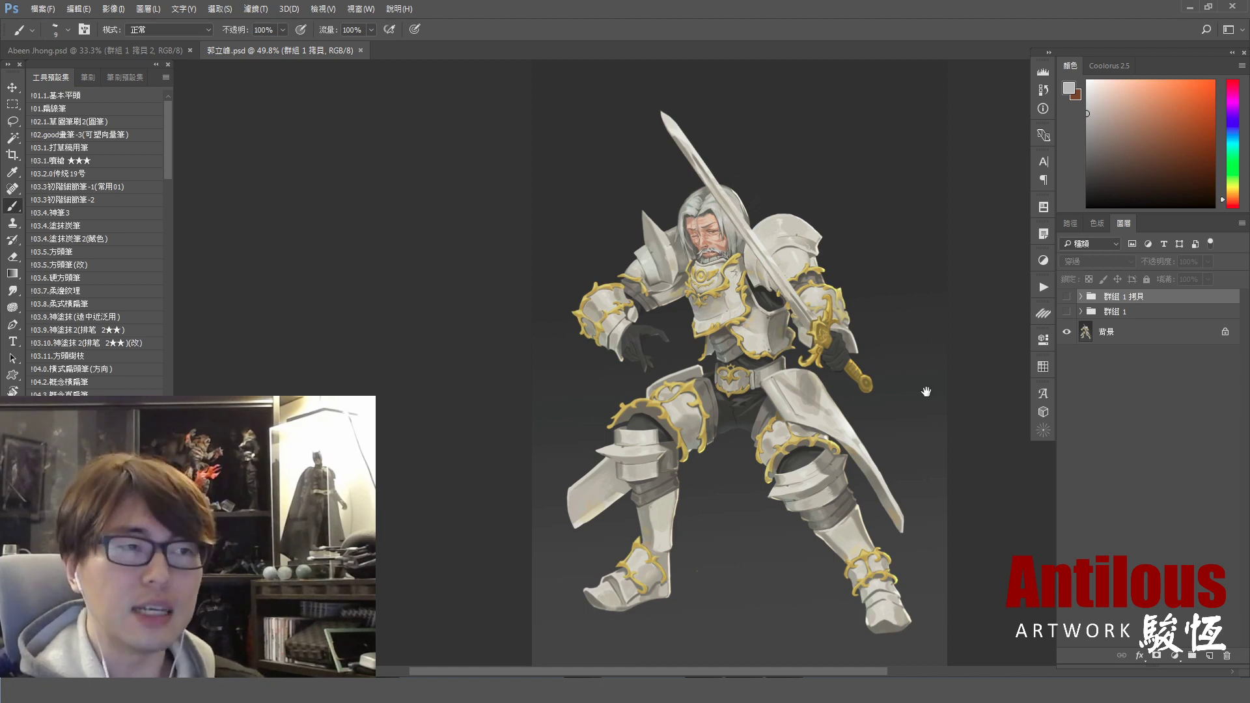
- Toggle the visibility of the 群組 1 拷貝 group to compare its repaint with the original knight, leaving the group hidden
left_click_drag(926, 391, 921, 357)
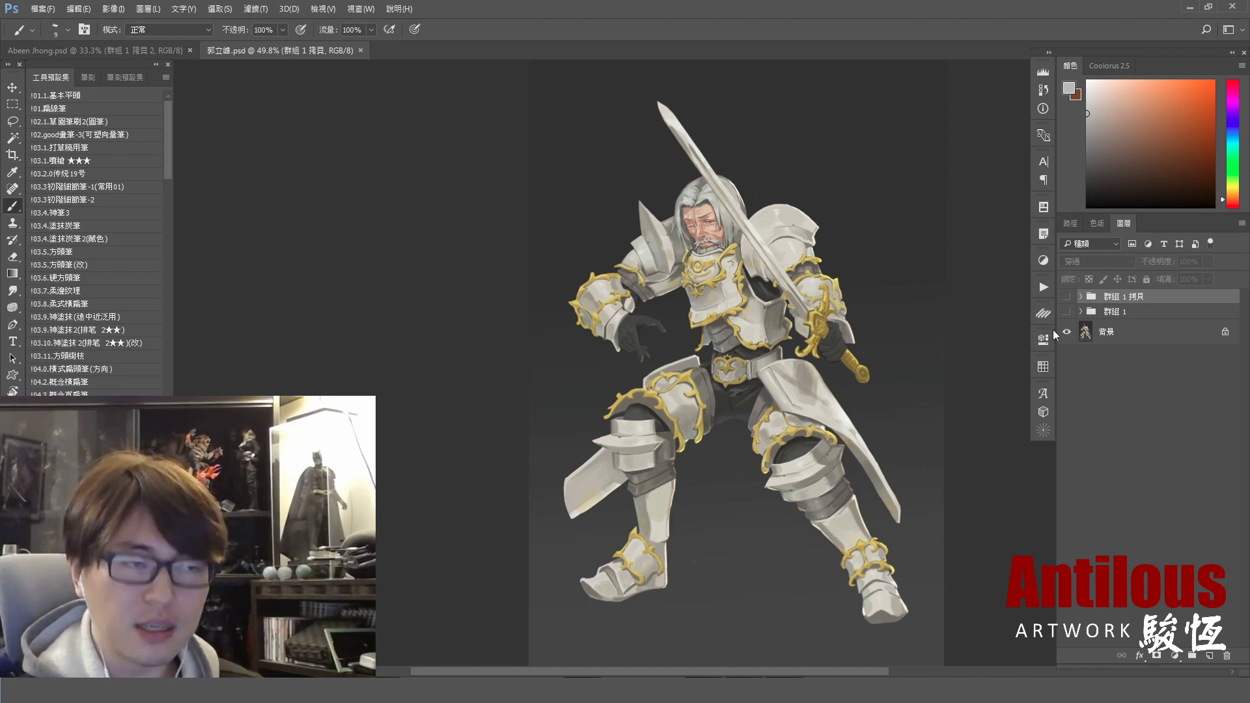
left_click(1066, 298)
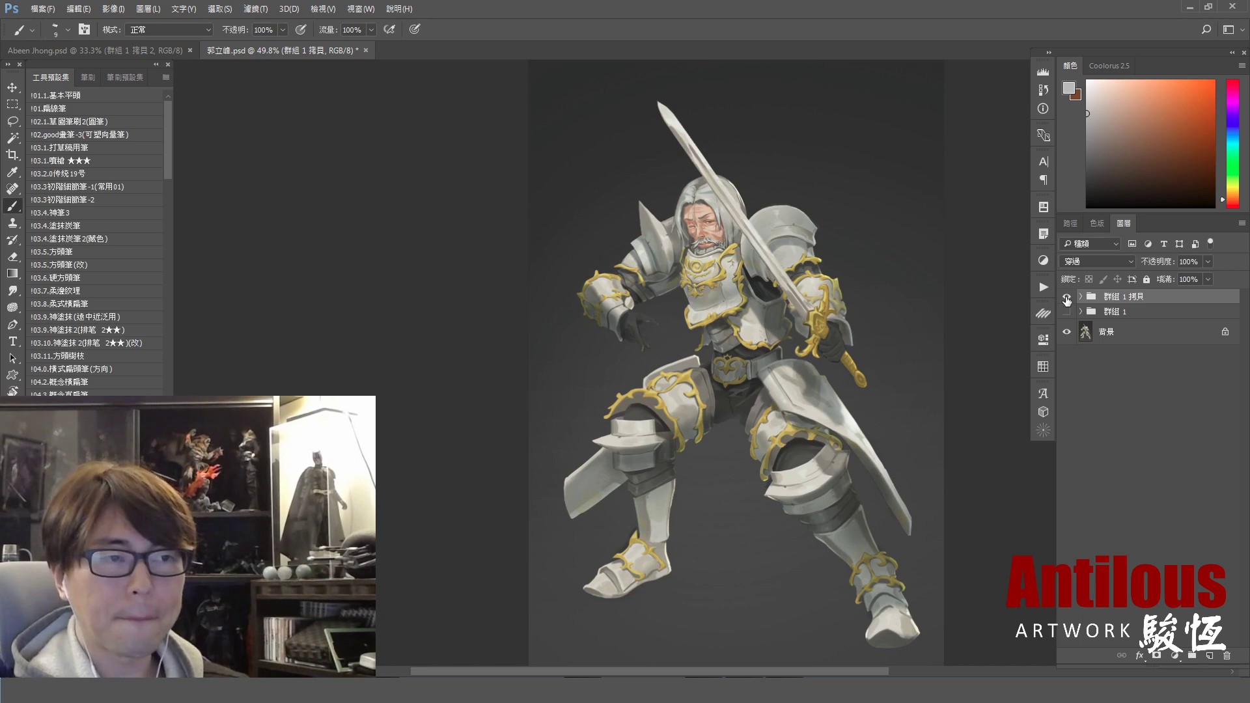
left_click(1066, 297)
left_click(1067, 297)
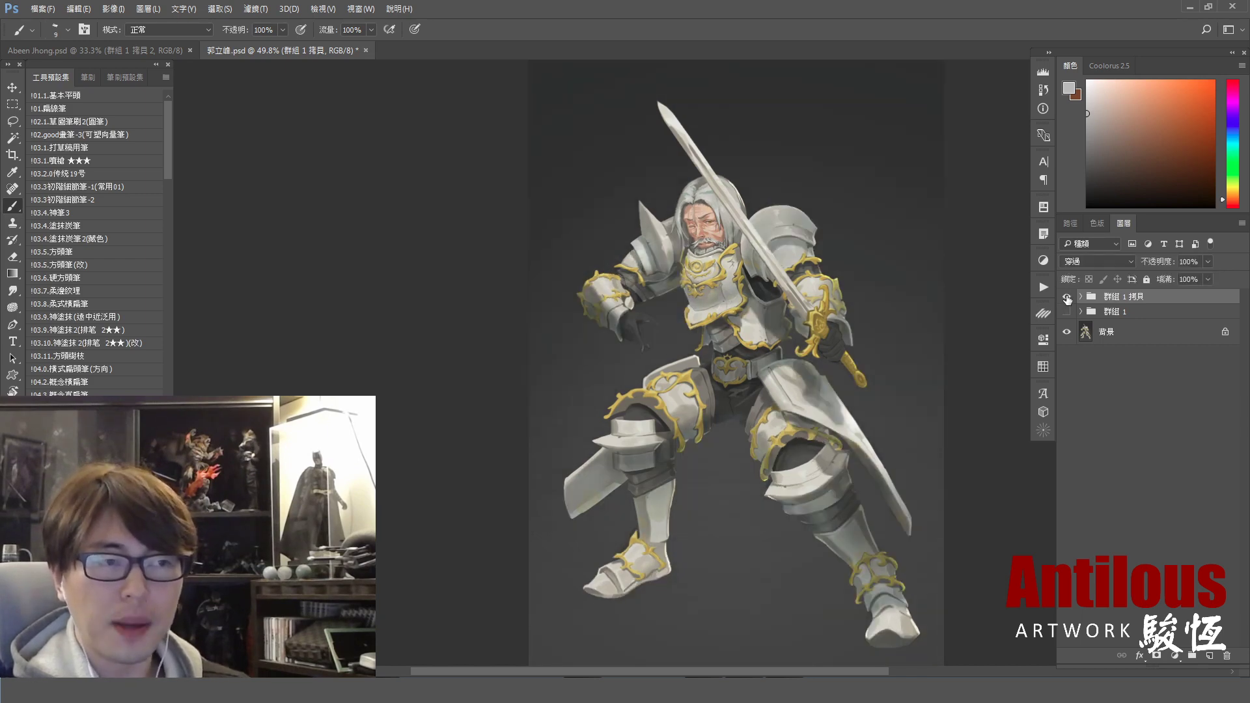
left_click(1067, 298)
scroll(906, 364, "down", 2)
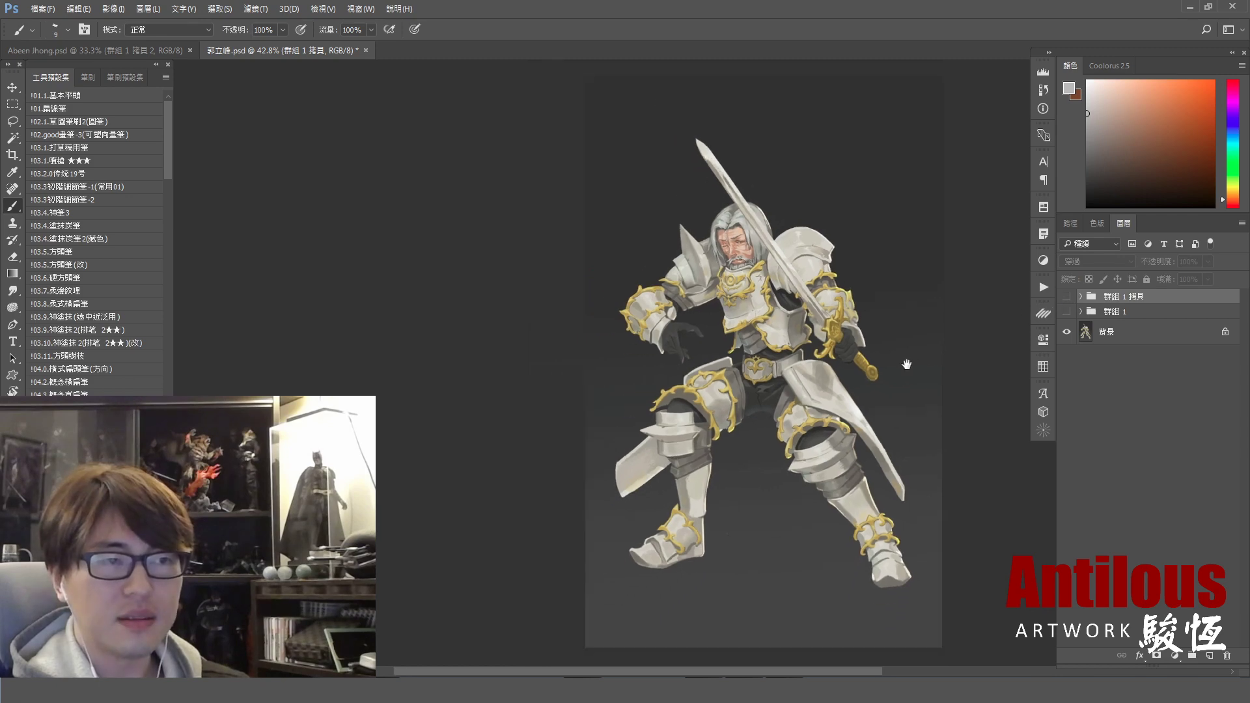
left_click(1067, 298)
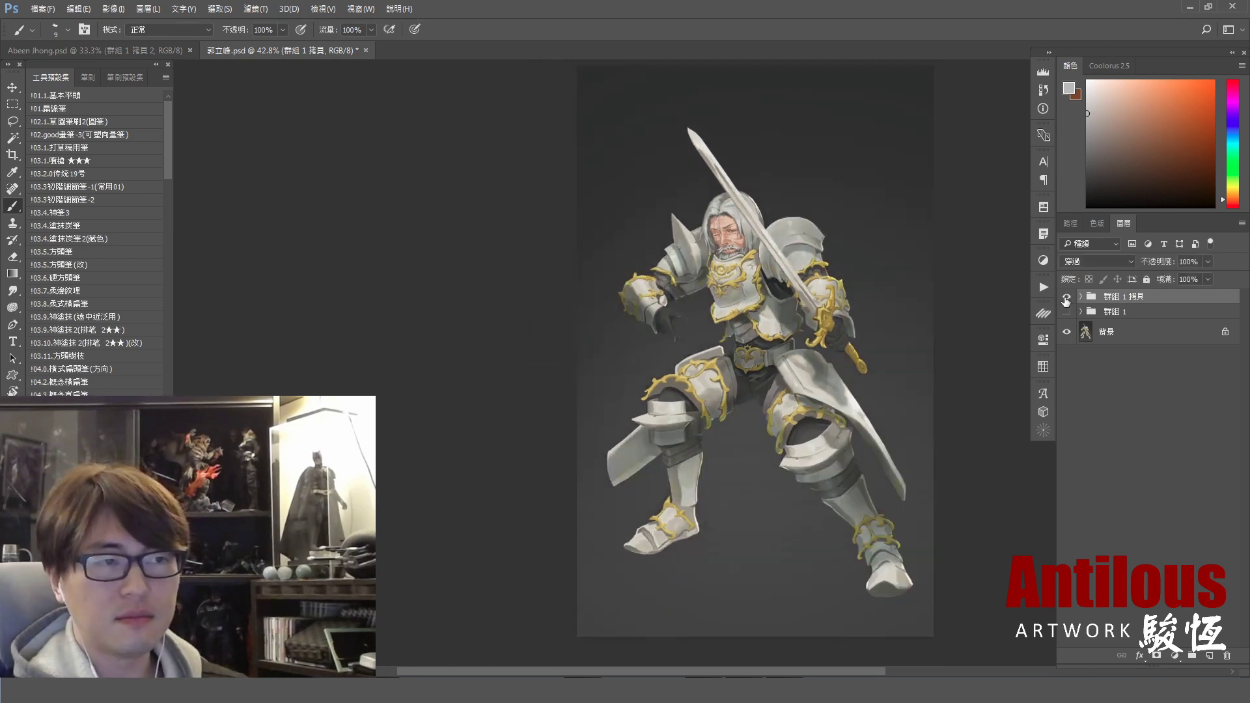
left_click(1066, 298)
left_click(1066, 297)
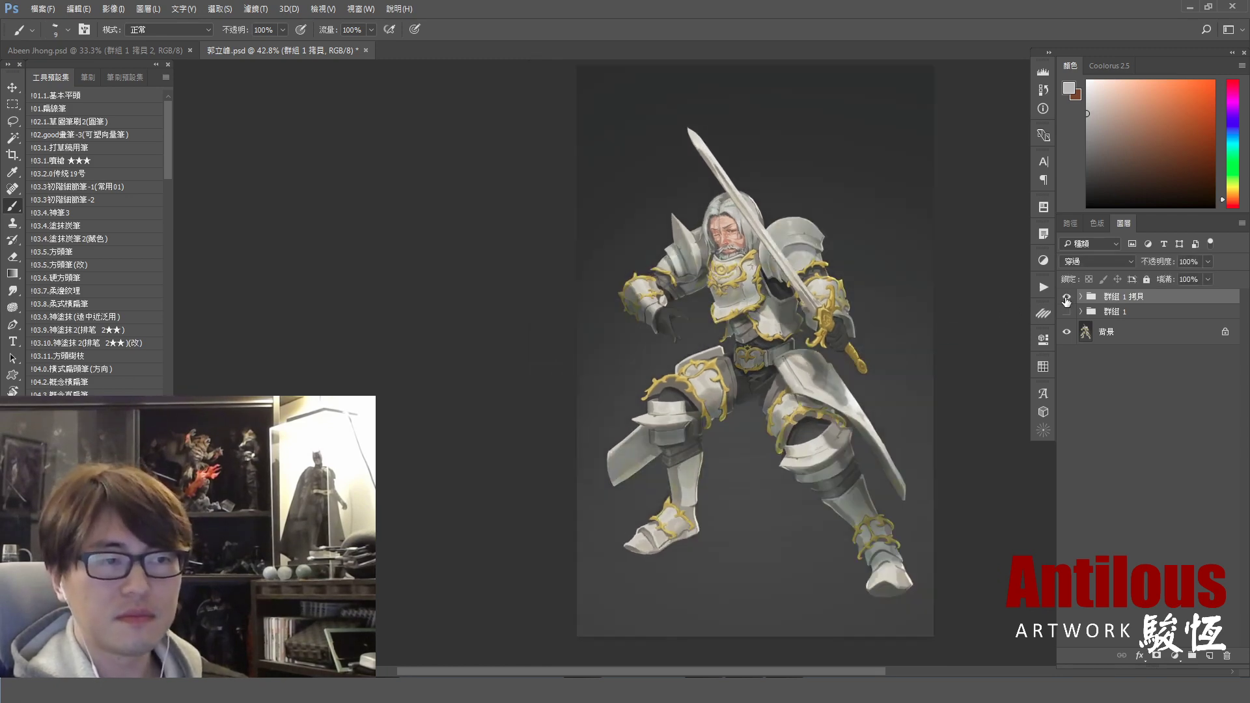
left_click(1066, 297)
left_click(1066, 297)
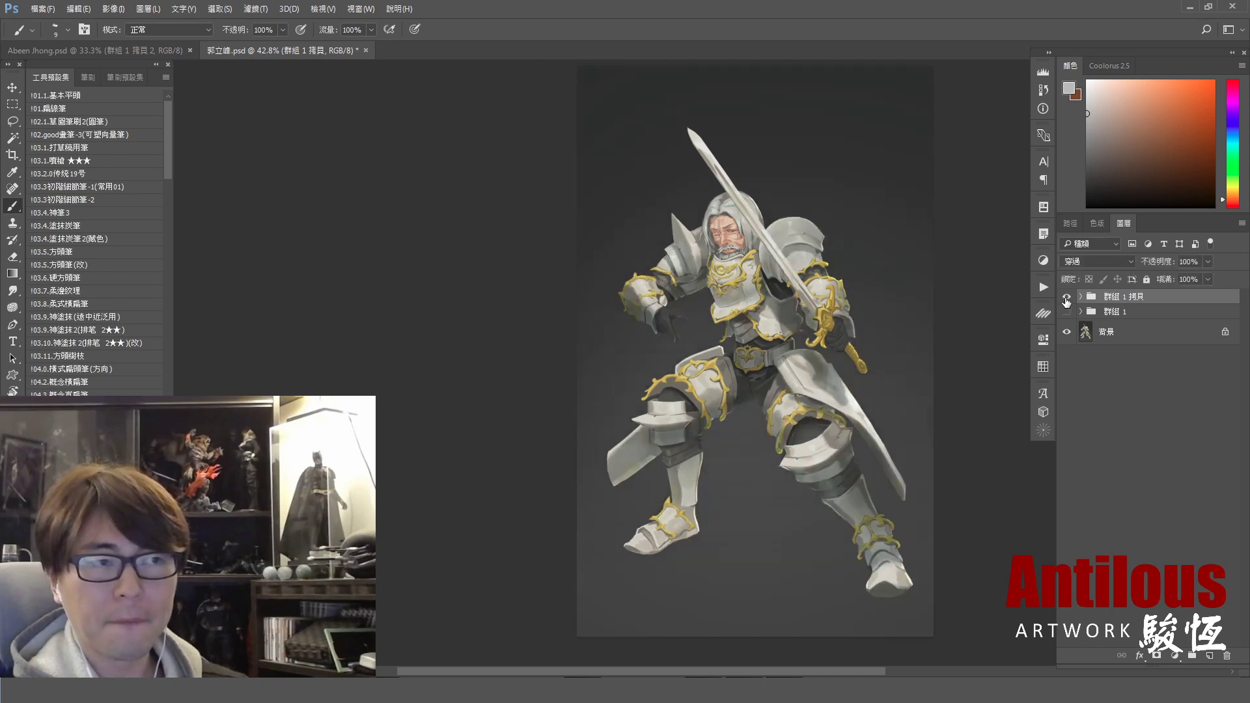
left_click(1066, 298)
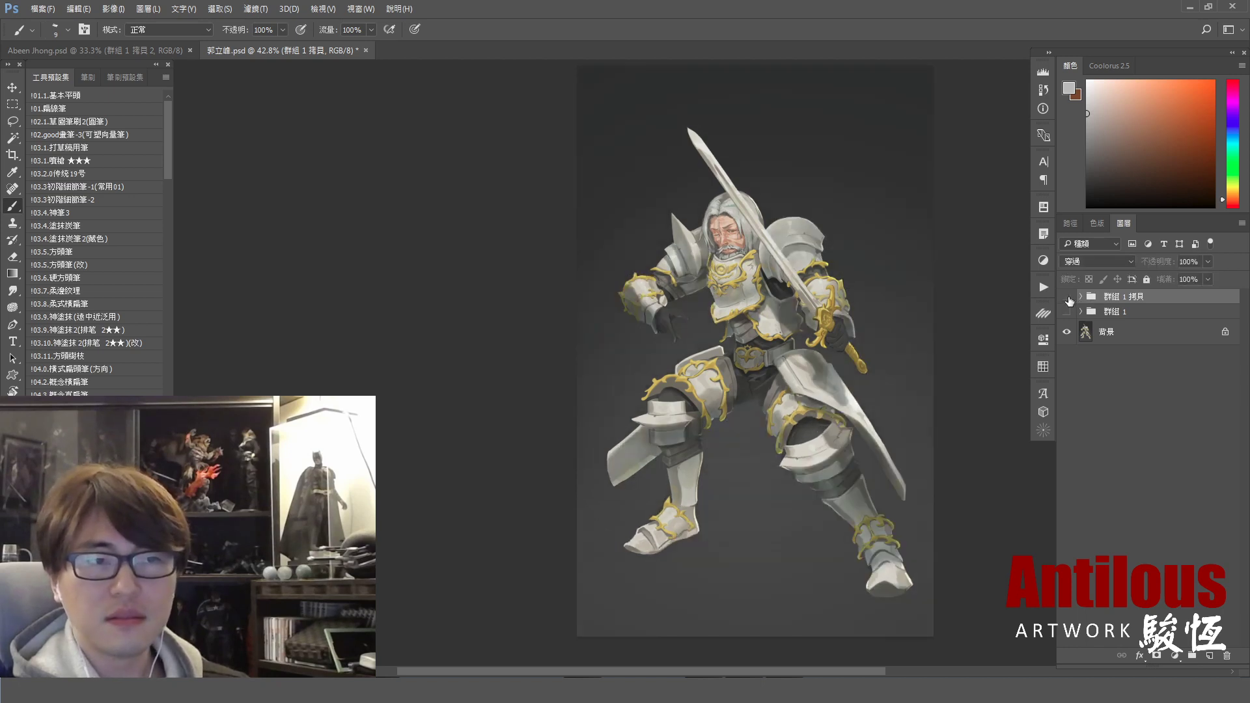
- Select the 群組 1 layer group and make it visible over the background painting
left_click(1076, 311)
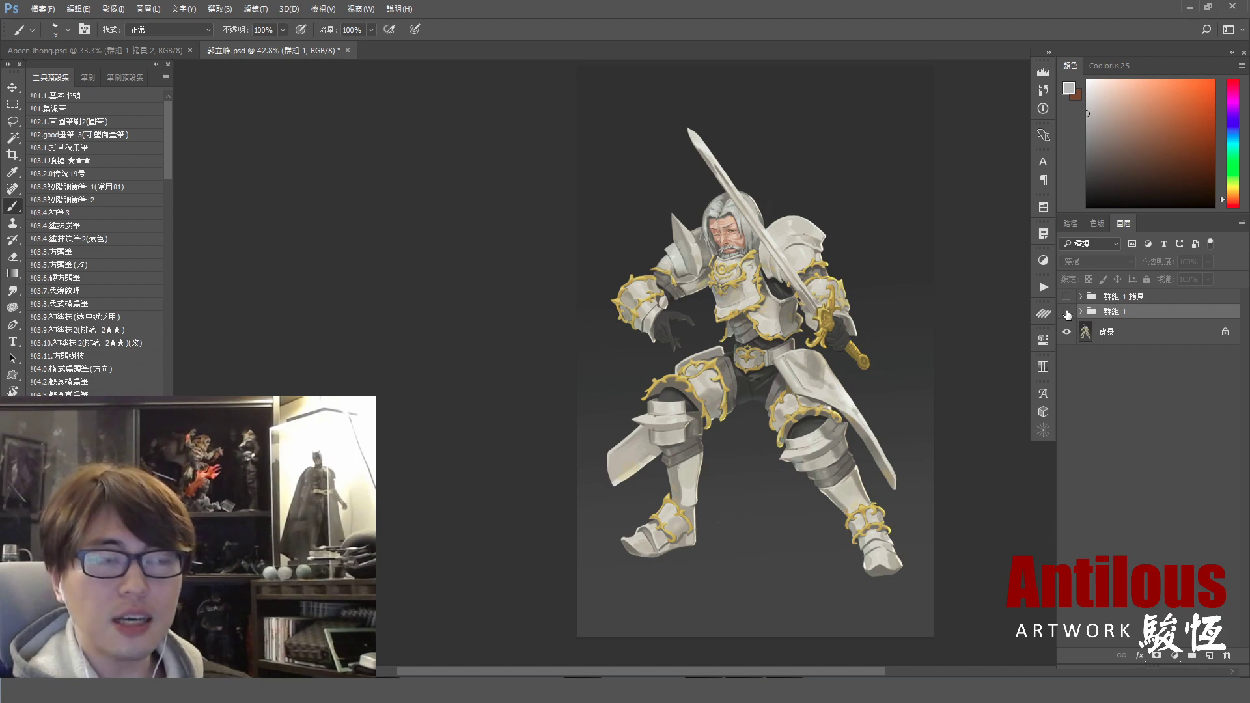
left_click(1067, 312)
left_click(1066, 312)
left_click(1066, 311)
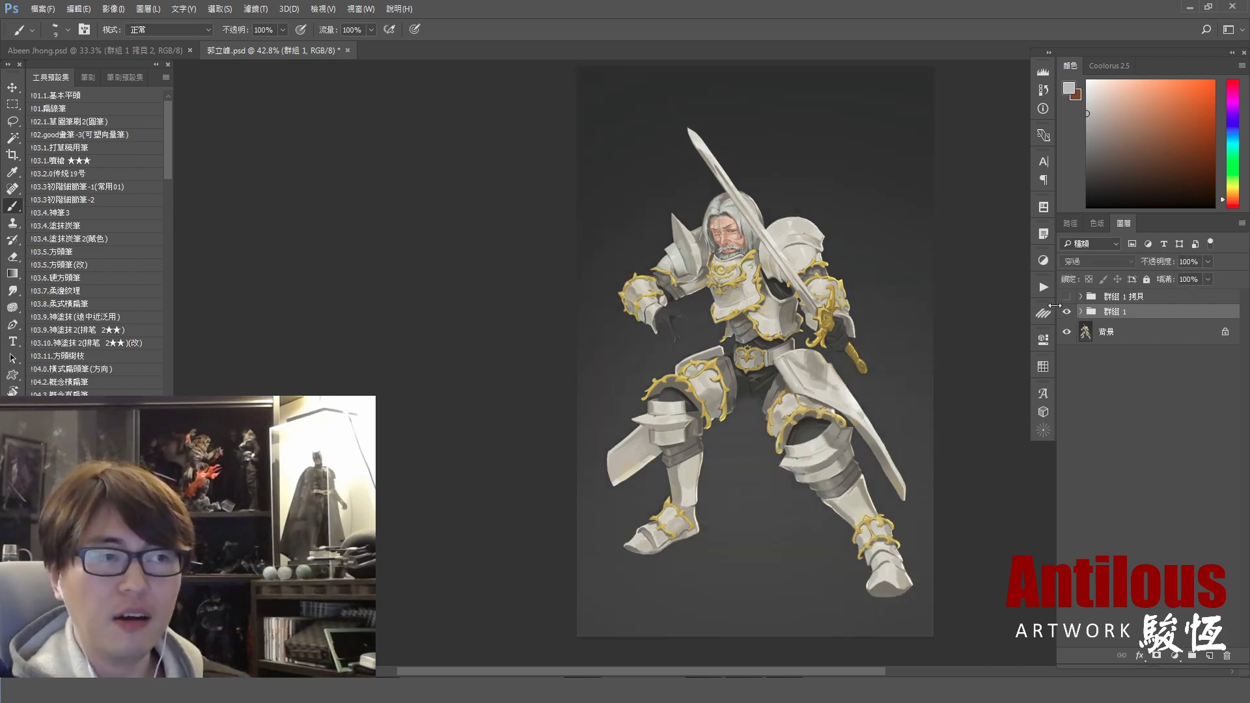
- Circle the knight's pointed shoulder plate and mark four crosses down its face with temporary green annotations, and clear them
left_click_drag(685, 195, 802, 244)
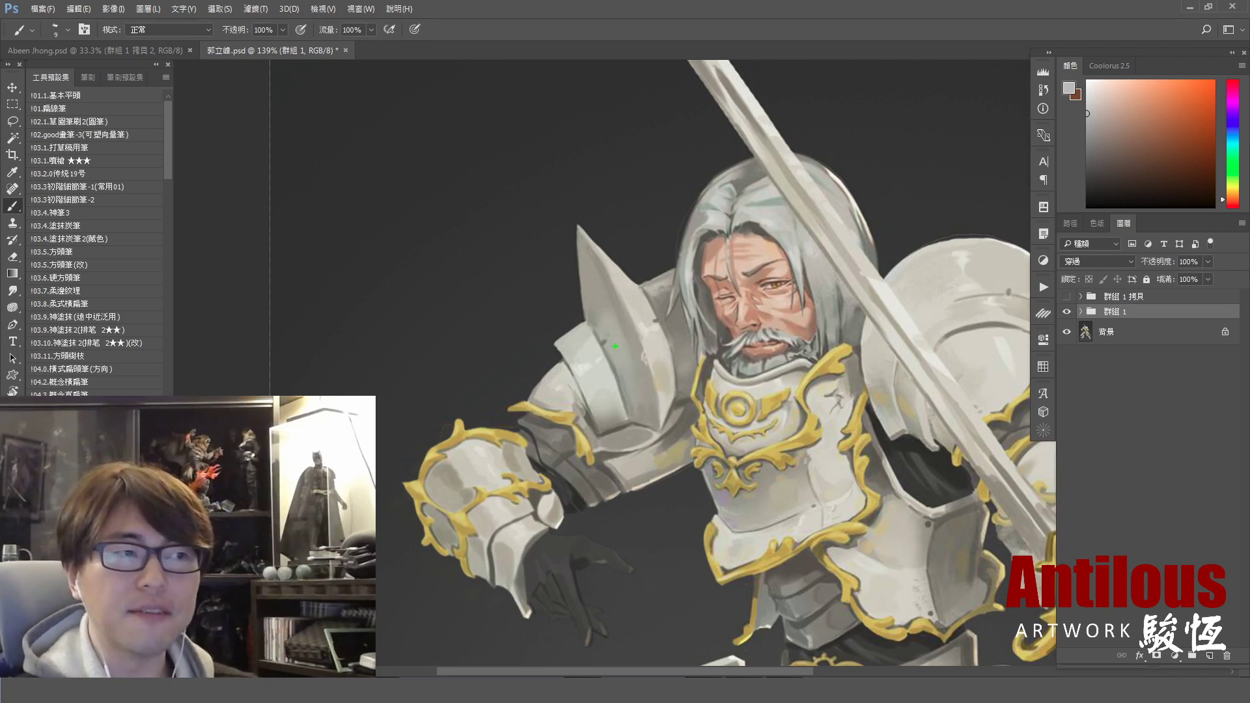
mouse_move(579, 426)
left_mouse_down()
mouse_move(664, 234)
mouse_move(602, 416)
left_mouse_up()
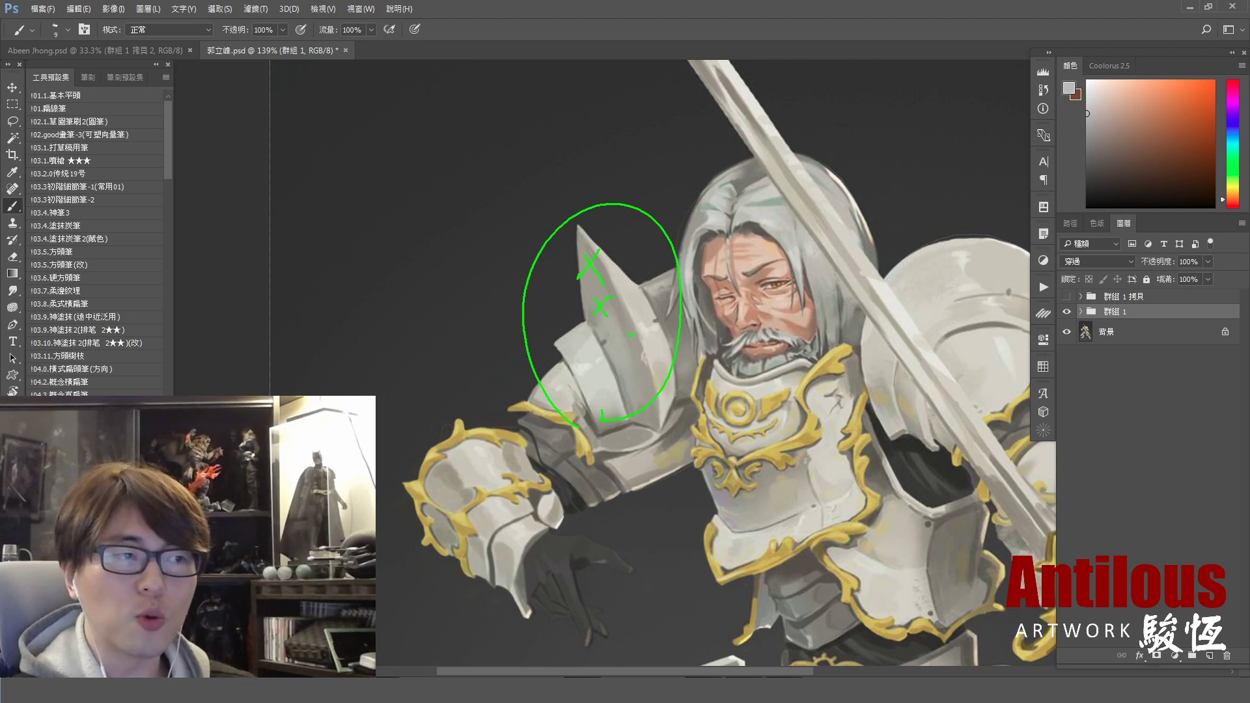
left_click_drag(610, 333, 630, 352)
mouse_move(626, 335)
left_mouse_down()
mouse_move(612, 351)
mouse_move(644, 395)
left_mouse_up()
left_click_drag(642, 371, 626, 387)
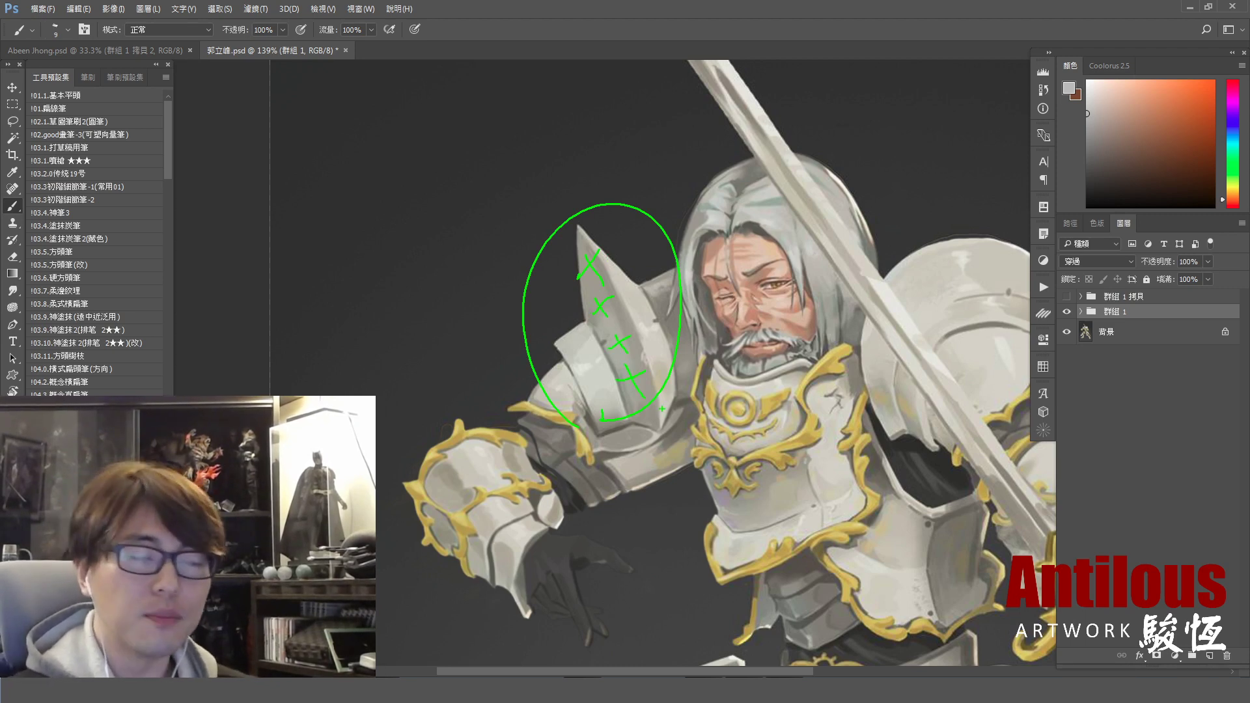
key("Escape")
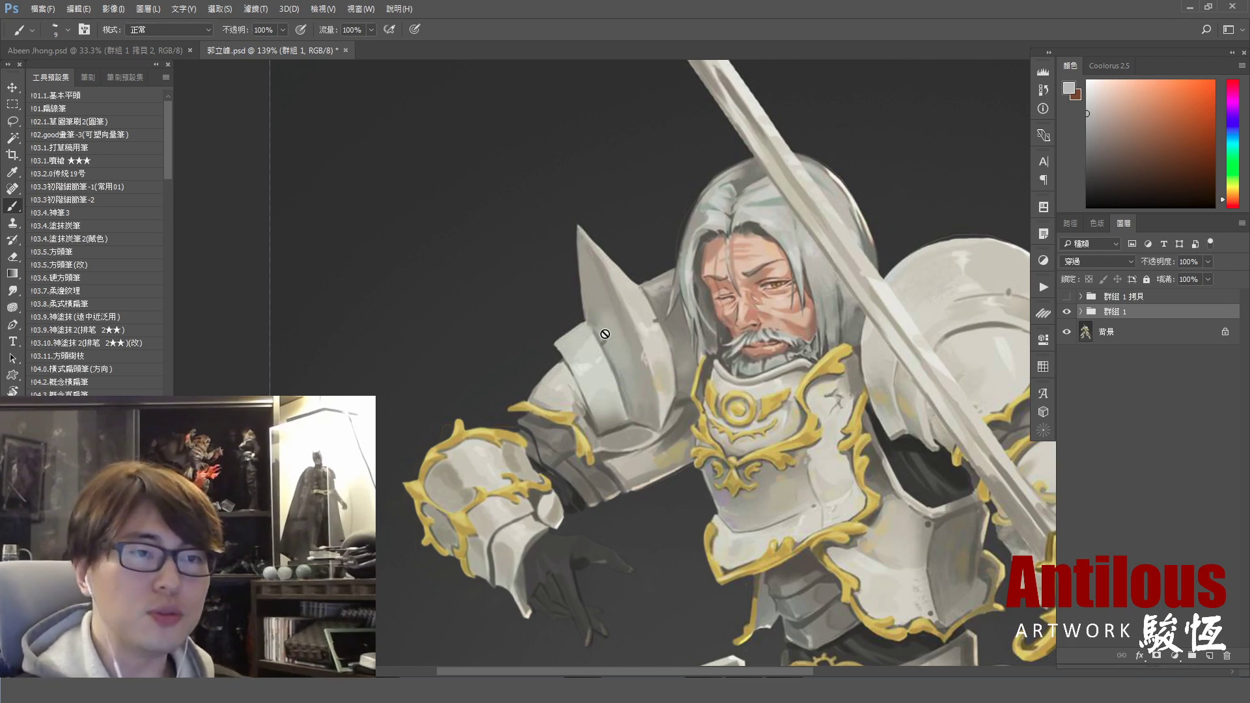
- Hide the 群組 1 group and circle the top of the knight's hair with a temporary annotation, and clear it
left_click(1067, 314)
scroll(762, 236, "up", 3)
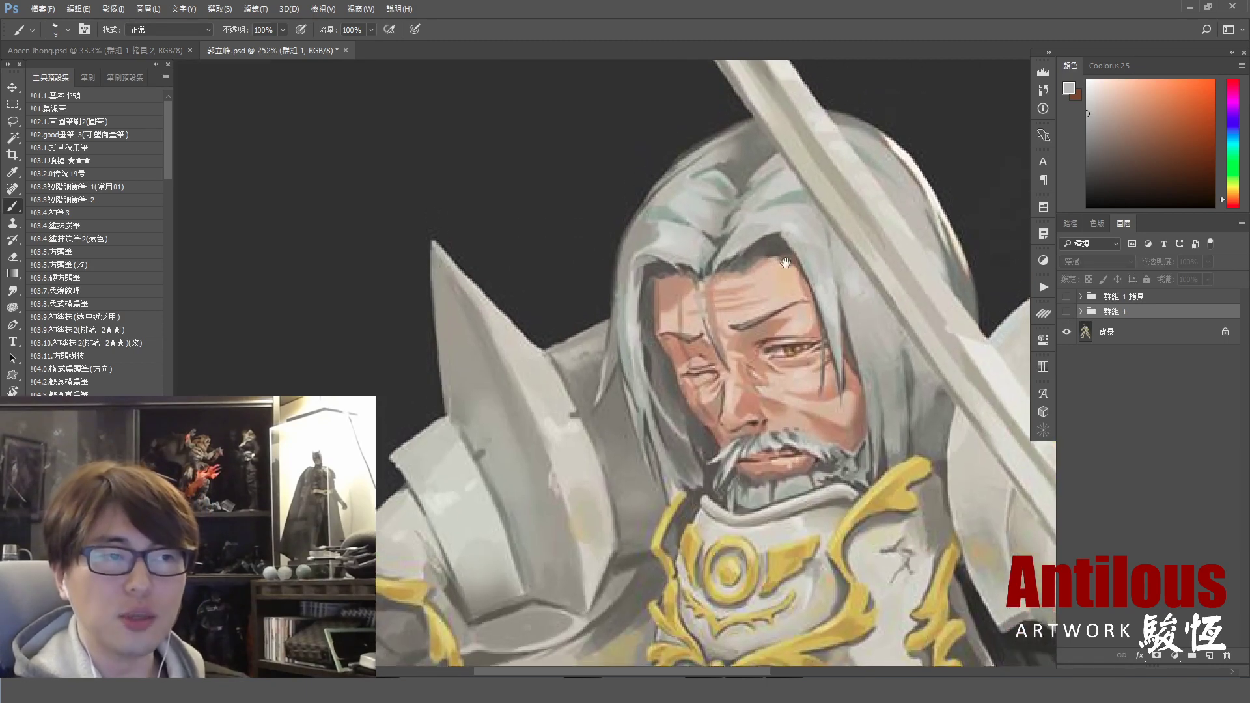
mouse_move(677, 315)
left_mouse_down()
mouse_move(718, 85)
mouse_move(691, 311)
left_mouse_up()
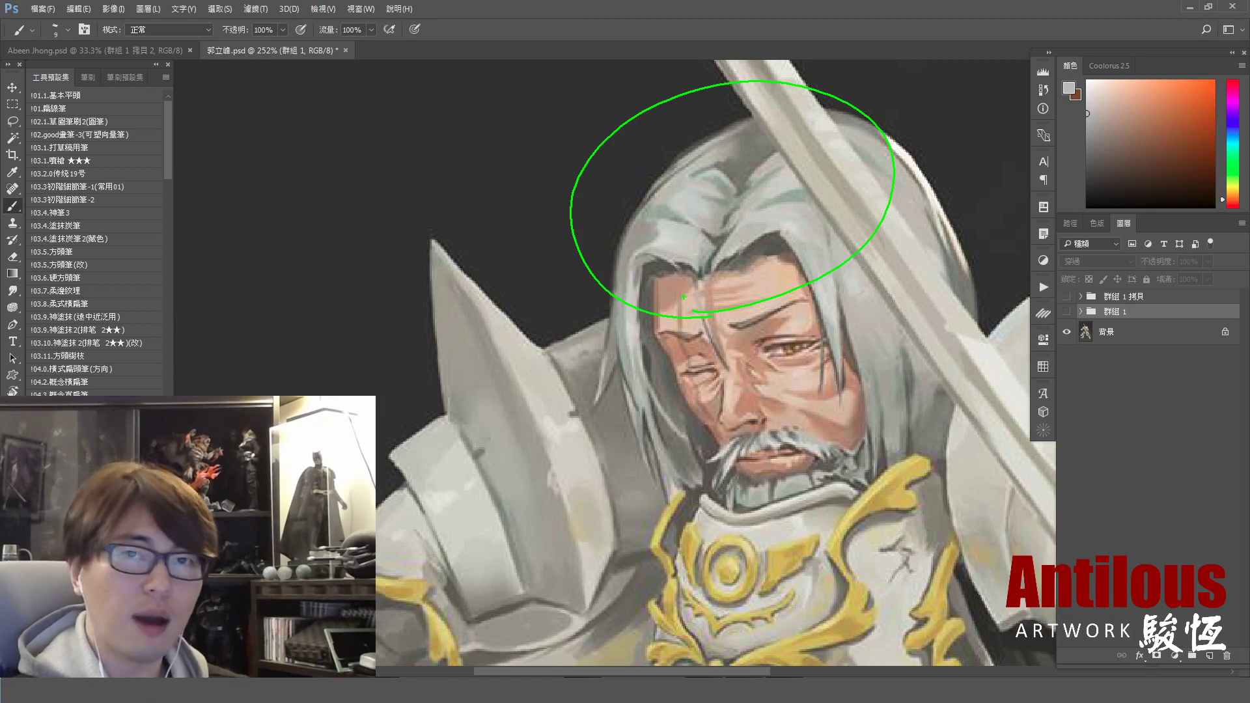
key("Escape")
- Draw temporary green arrows outward from the hair parting on both sides to show the strand direction, and clear them
mouse_move(698, 249)
left_mouse_down()
mouse_move(698, 266)
mouse_move(647, 256)
left_mouse_up()
mouse_move(723, 267)
left_mouse_down()
mouse_move(780, 236)
mouse_move(664, 220)
left_mouse_up()
left_click_drag(749, 220, 801, 200)
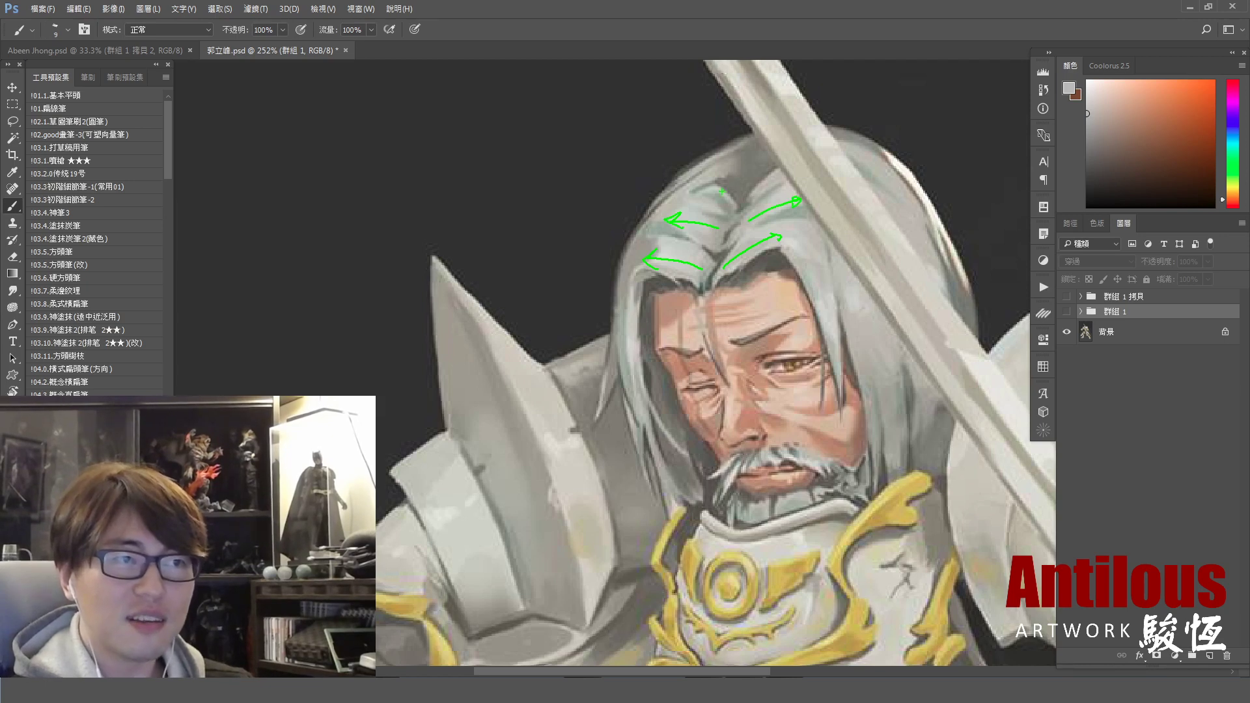
mouse_move(703, 173)
left_mouse_down()
mouse_move(703, 188)
mouse_move(812, 161)
left_mouse_up()
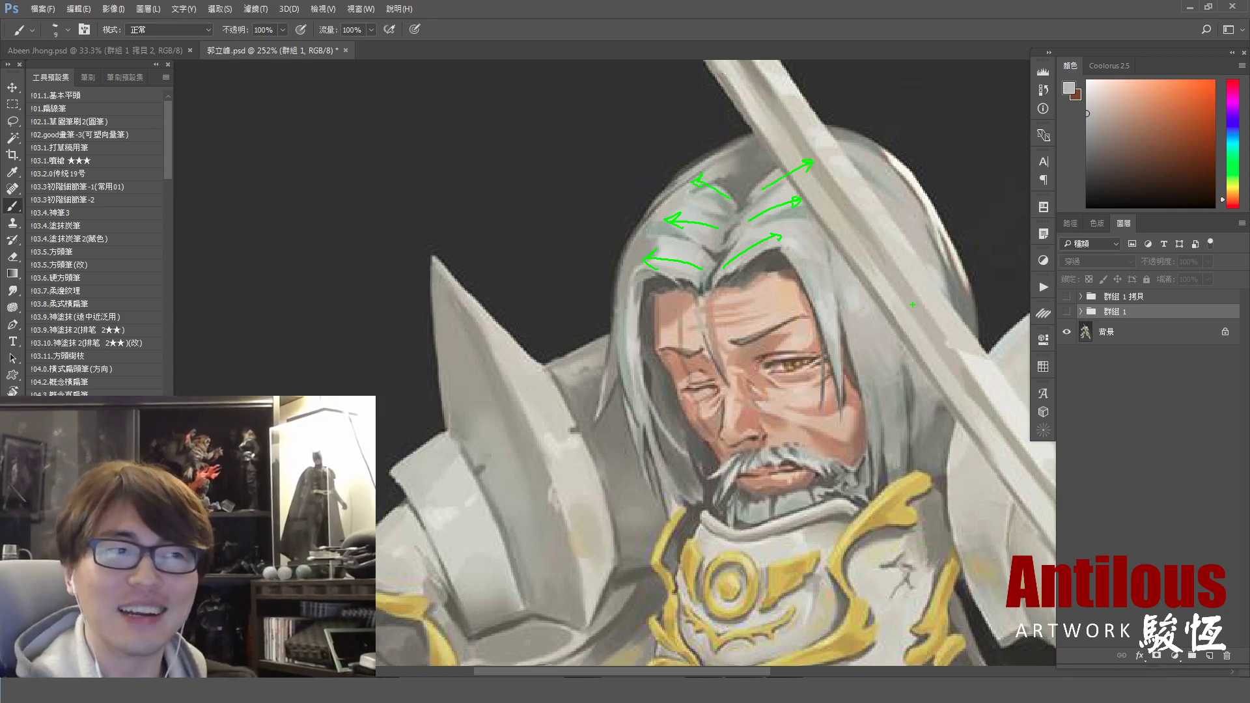
key("Escape")
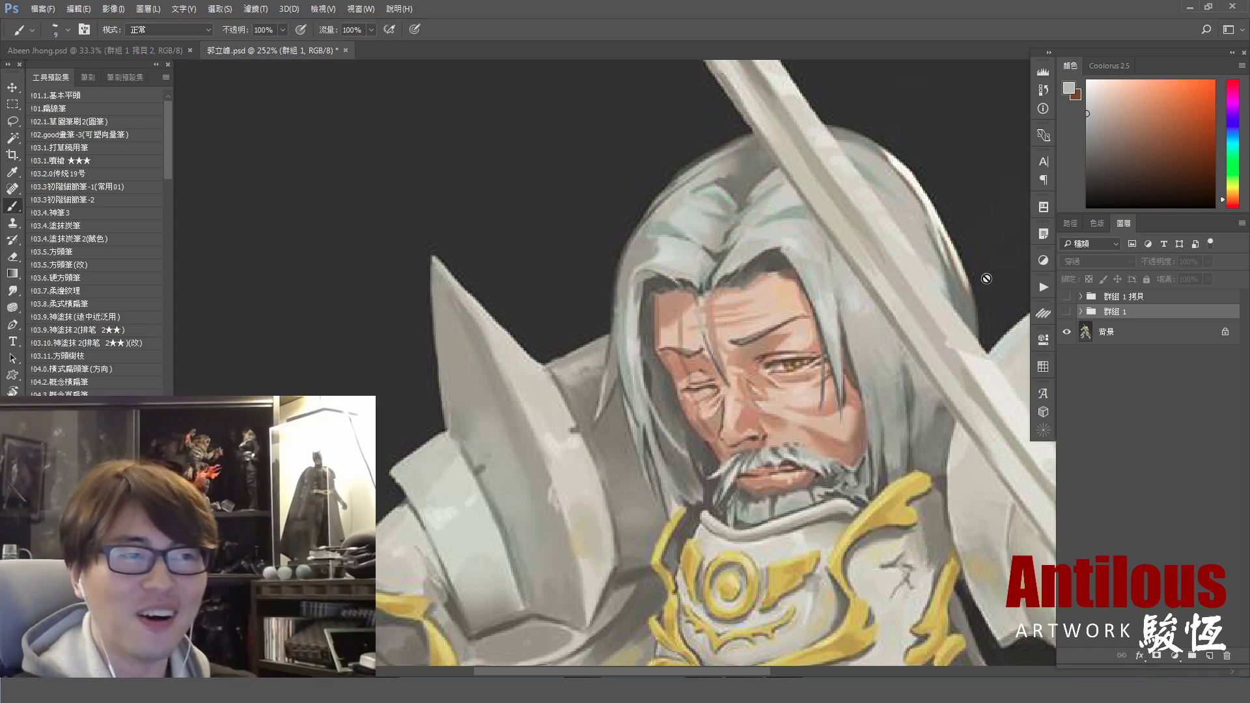
- Show the 群組 1 group and trace temporary curved lines along the corrected hair falling from the parting, and clear them
left_click(1066, 312)
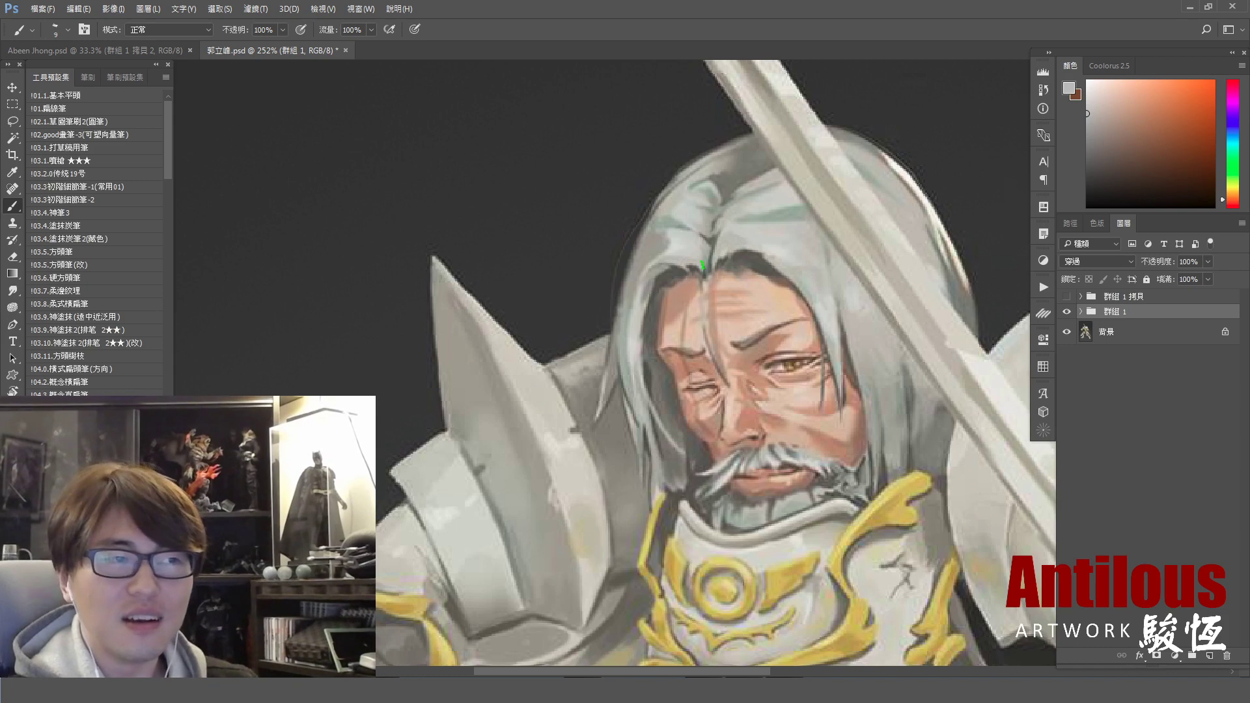
mouse_move(716, 263)
left_mouse_down()
mouse_move(760, 233)
mouse_move(826, 338)
left_mouse_up()
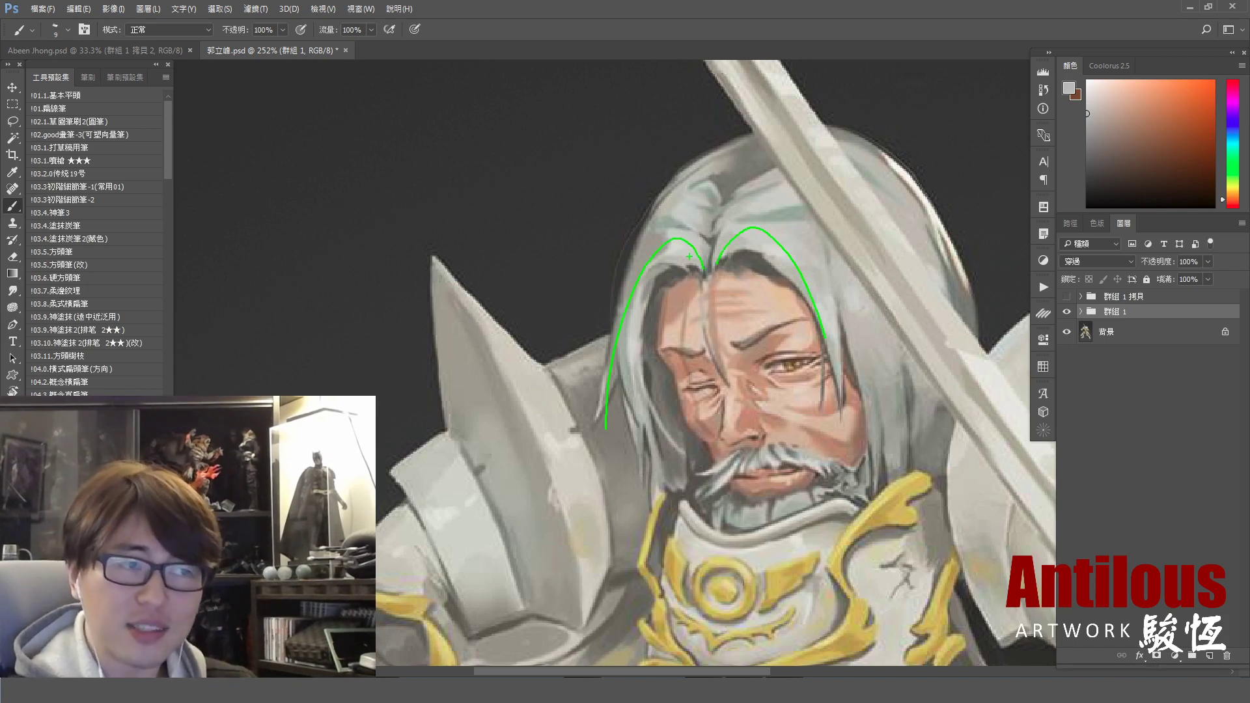
mouse_move(709, 234)
left_mouse_down()
mouse_move(628, 306)
mouse_move(617, 393)
left_mouse_up()
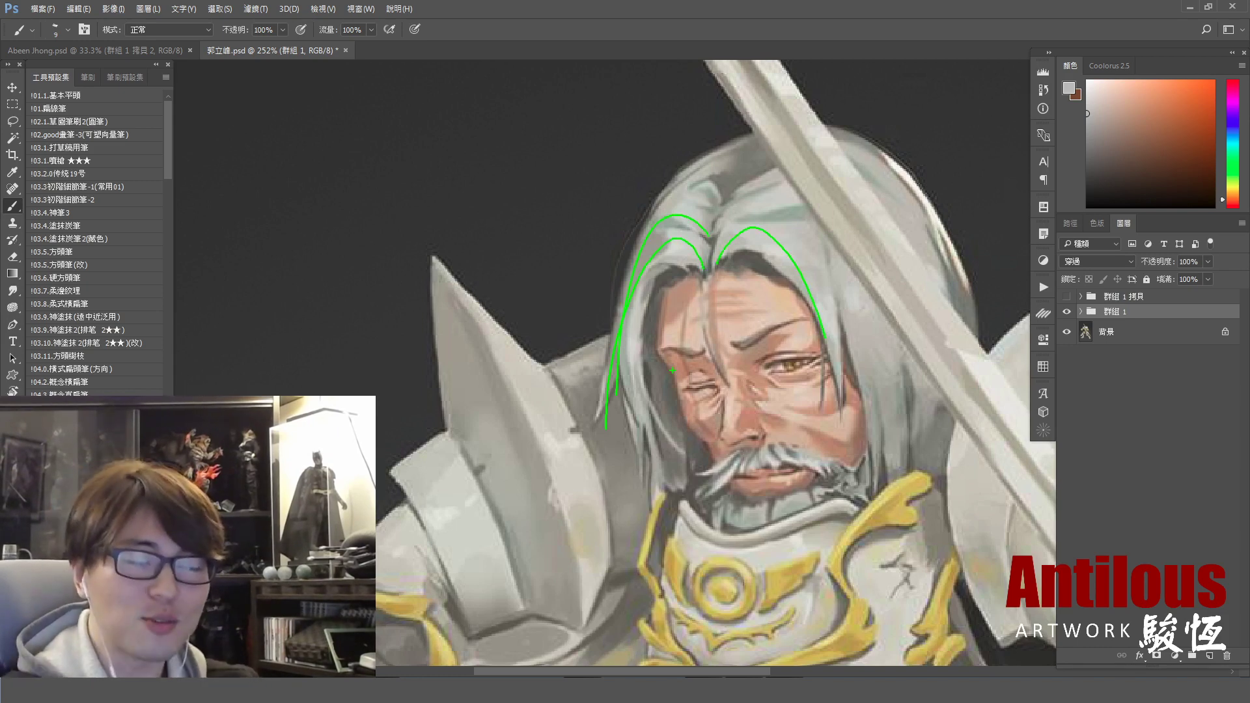
key("Escape")
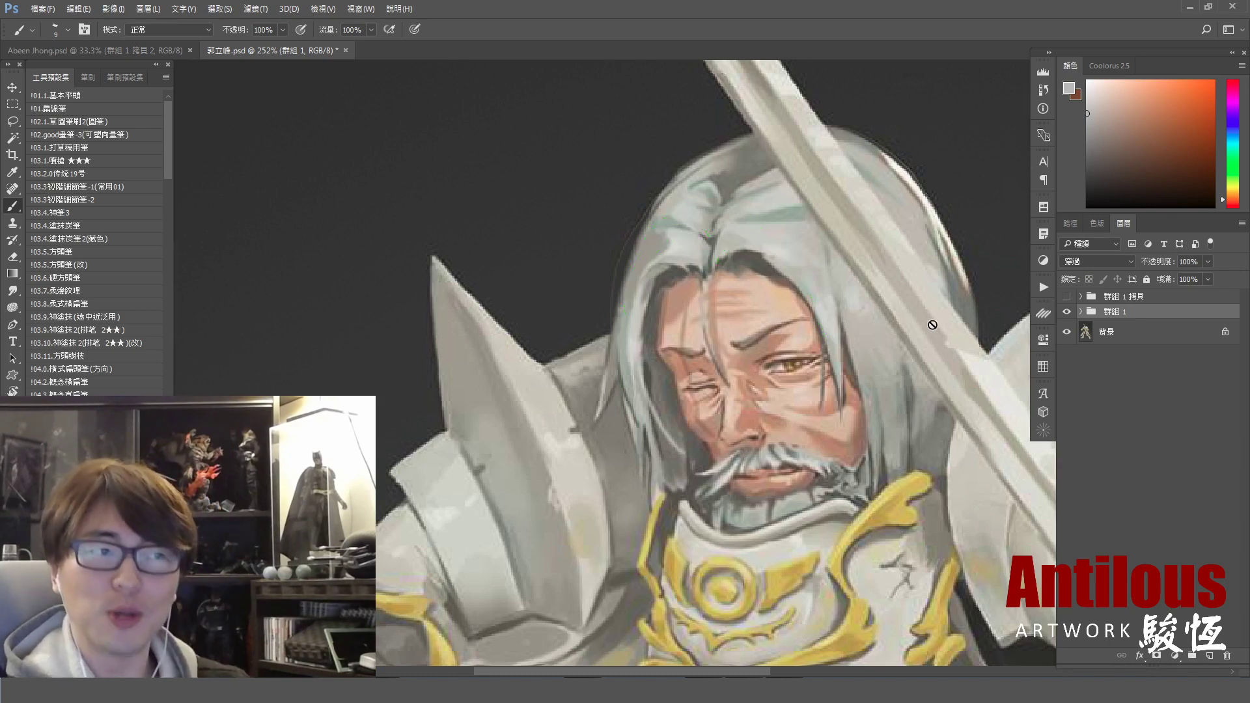
- Toggle the visibility of the 群組 1 group repeatedly to compare the original and corrected face and hair
left_click(1066, 314)
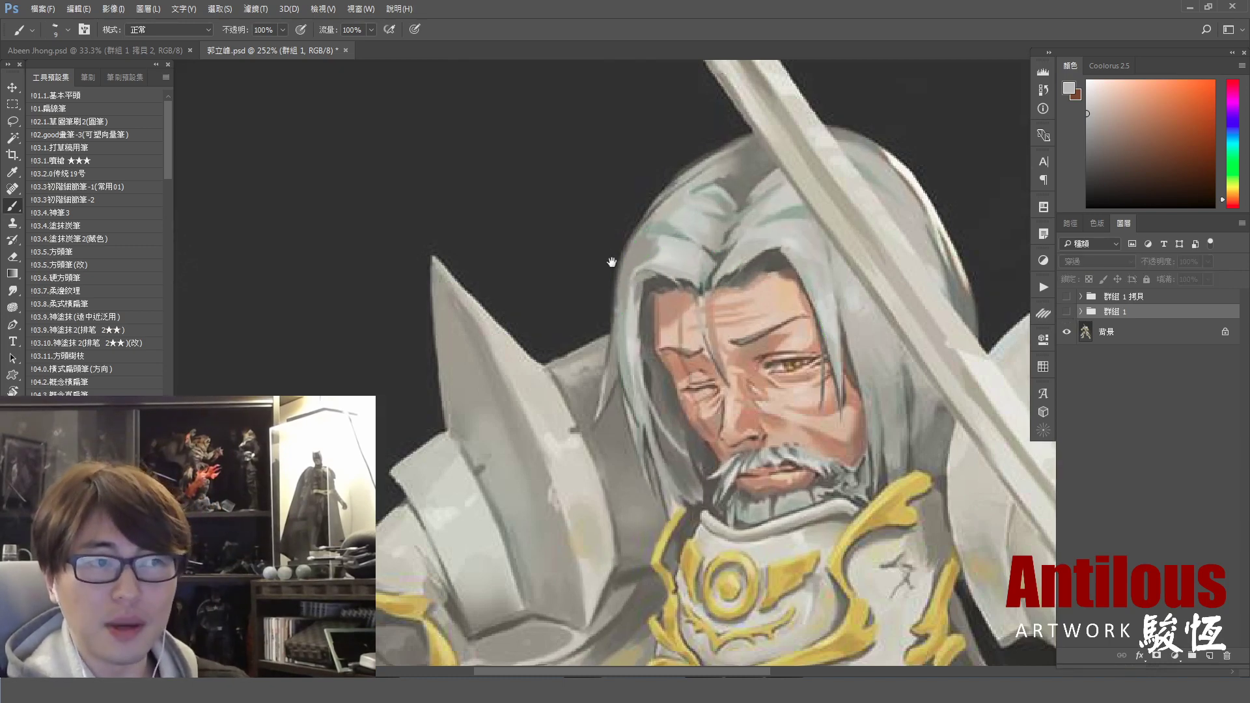
mouse_move(771, 353)
left_mouse_down()
mouse_move(775, 322)
mouse_move(773, 333)
left_mouse_up()
left_click(1067, 313)
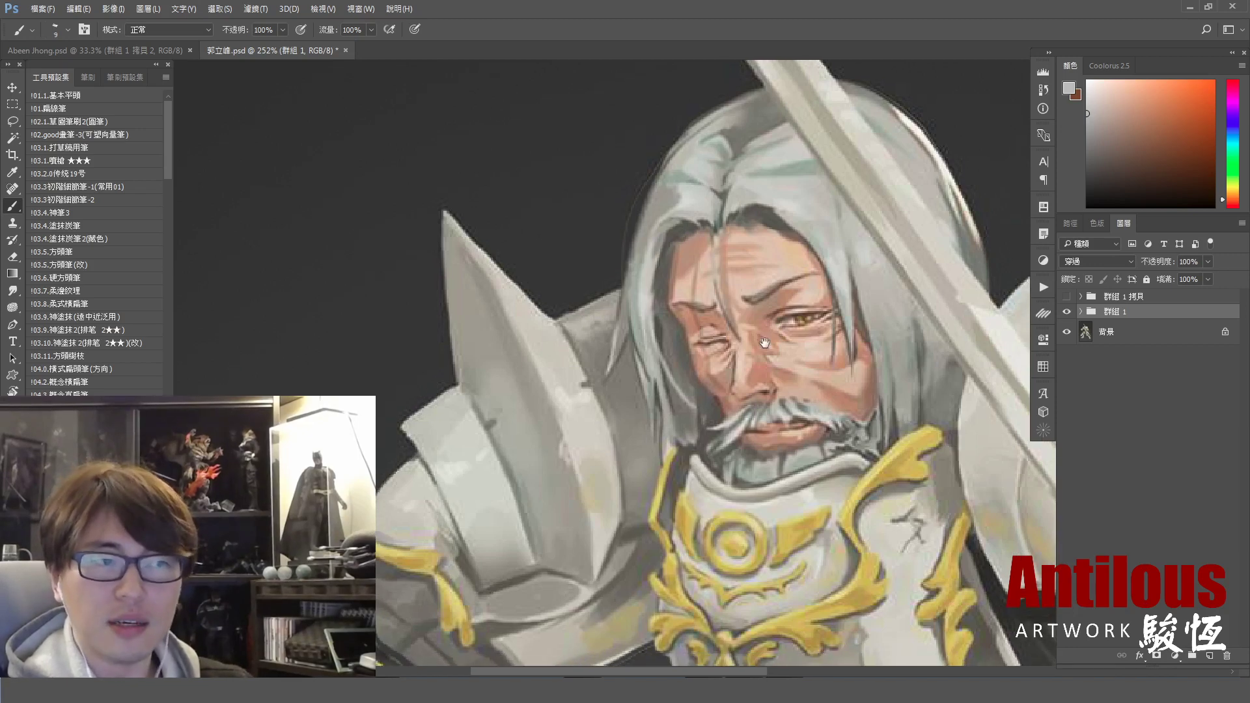
left_click(1066, 312)
left_click(1065, 312)
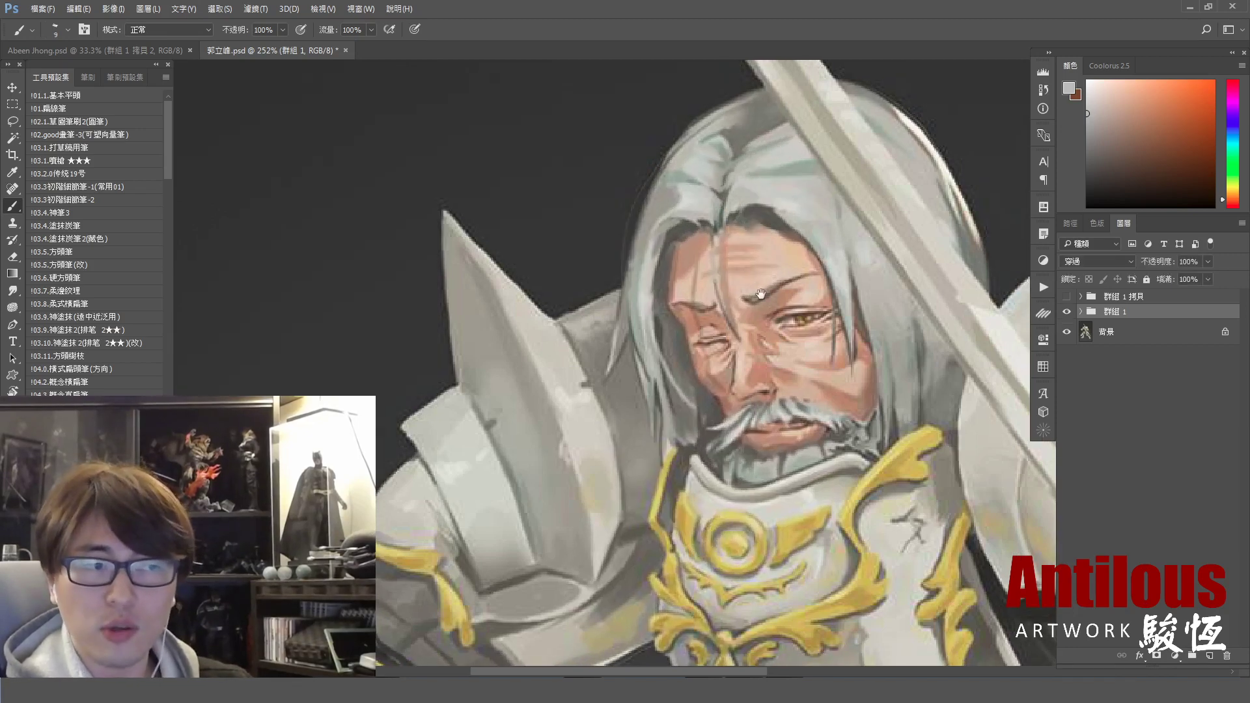
left_click(1067, 313)
left_click_drag(771, 339, 785, 320)
left_click(1066, 312)
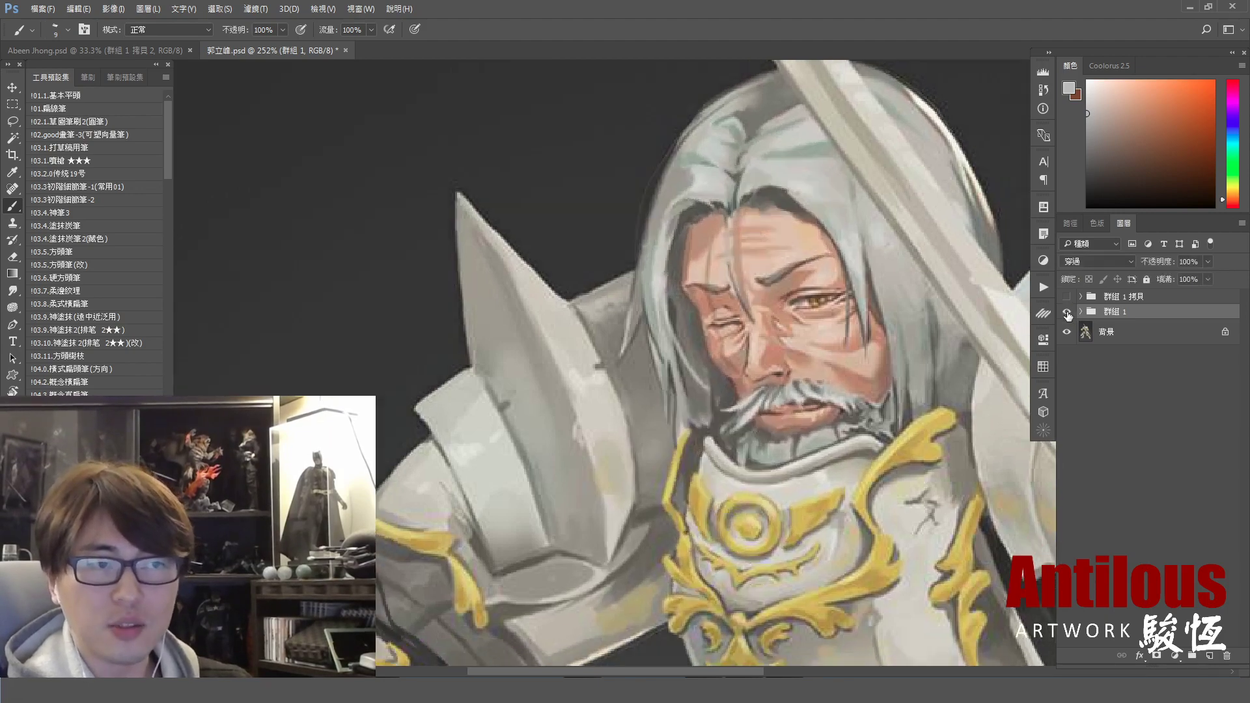
left_click(1066, 312)
left_click(1066, 313)
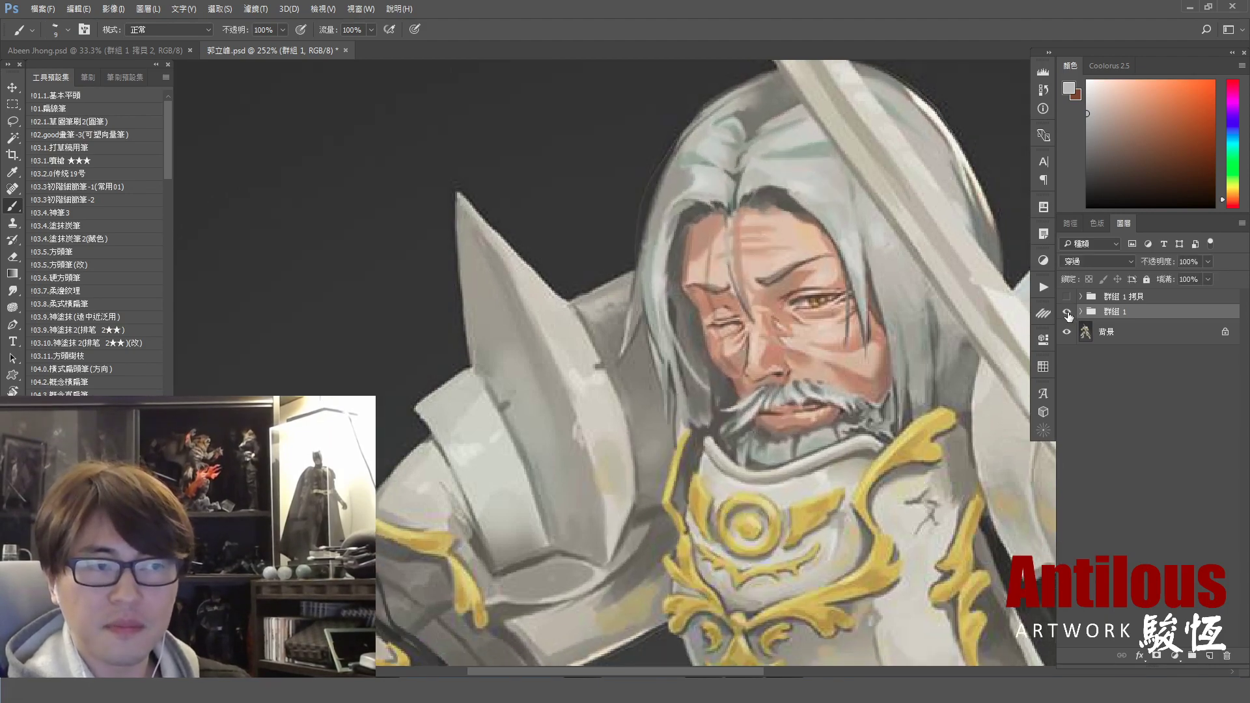
- Frame the knight's lower body and circle the leg beneath the sword hand with a temporary annotation, and clear it
left_click(895, 476, "alt")
left_click_drag(895, 476, 814, 233)
left_click(837, 462, "alt")
left_click_drag(830, 478, 795, 343)
left_click(796, 351, "alt")
left_click_drag(954, 461, 903, 369)
mouse_move(912, 630)
left_mouse_down()
mouse_move(1027, 485)
mouse_move(913, 614)
left_mouse_up()
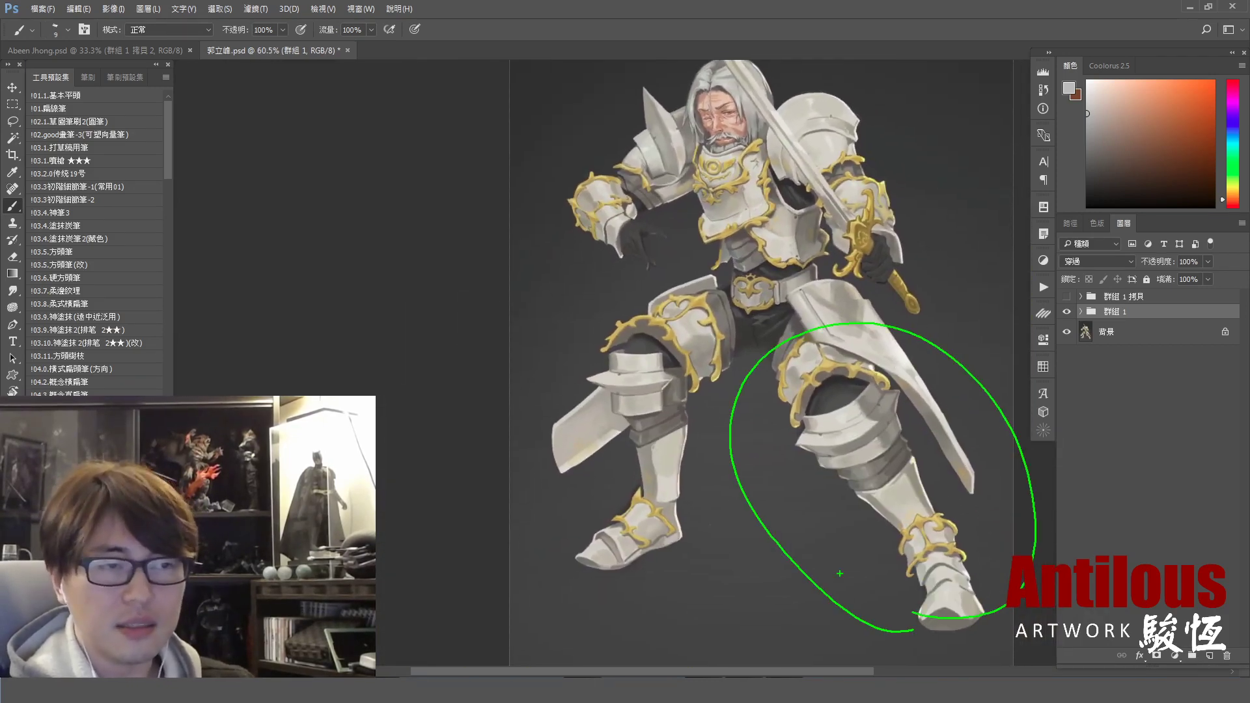
key("Escape")
- Hide the 群組 1 group and draw temporary ground lines across both feet and a mark around the leg, and clear them
left_click(1066, 312)
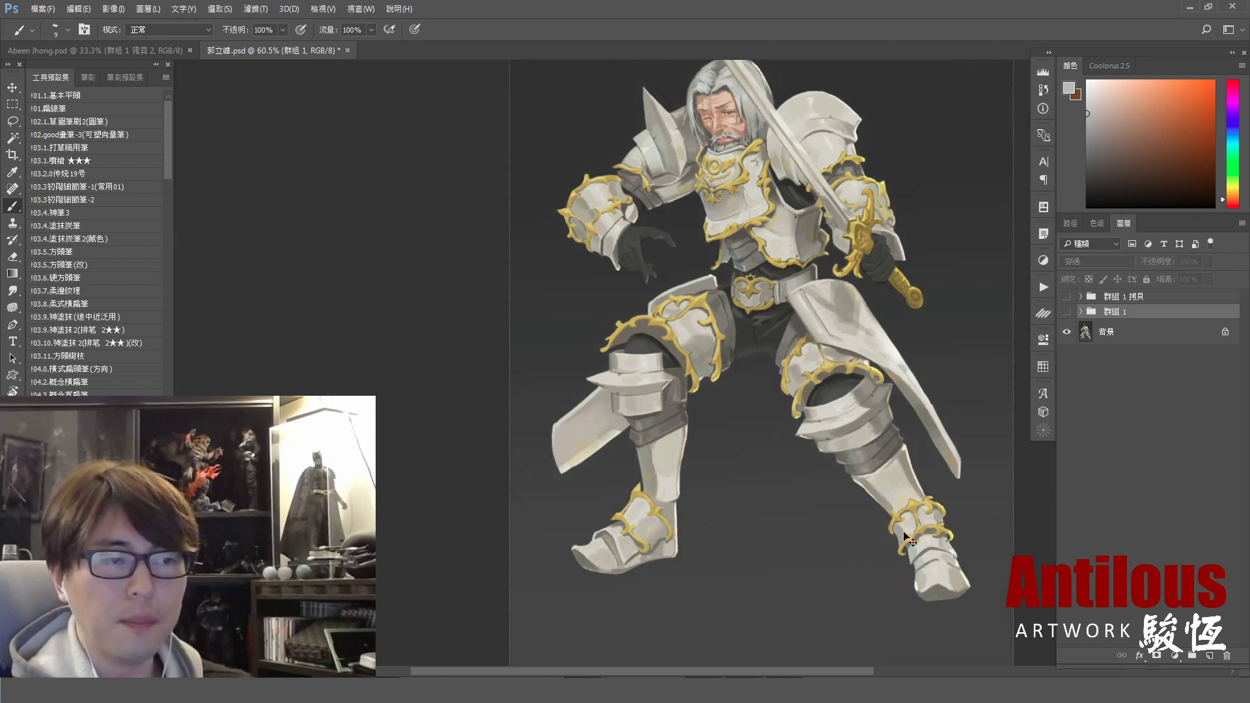
key("ctrl+2")
mouse_move(587, 564)
left_mouse_down()
mouse_move(793, 556)
mouse_move(677, 550)
mouse_move(854, 571)
left_mouse_up()
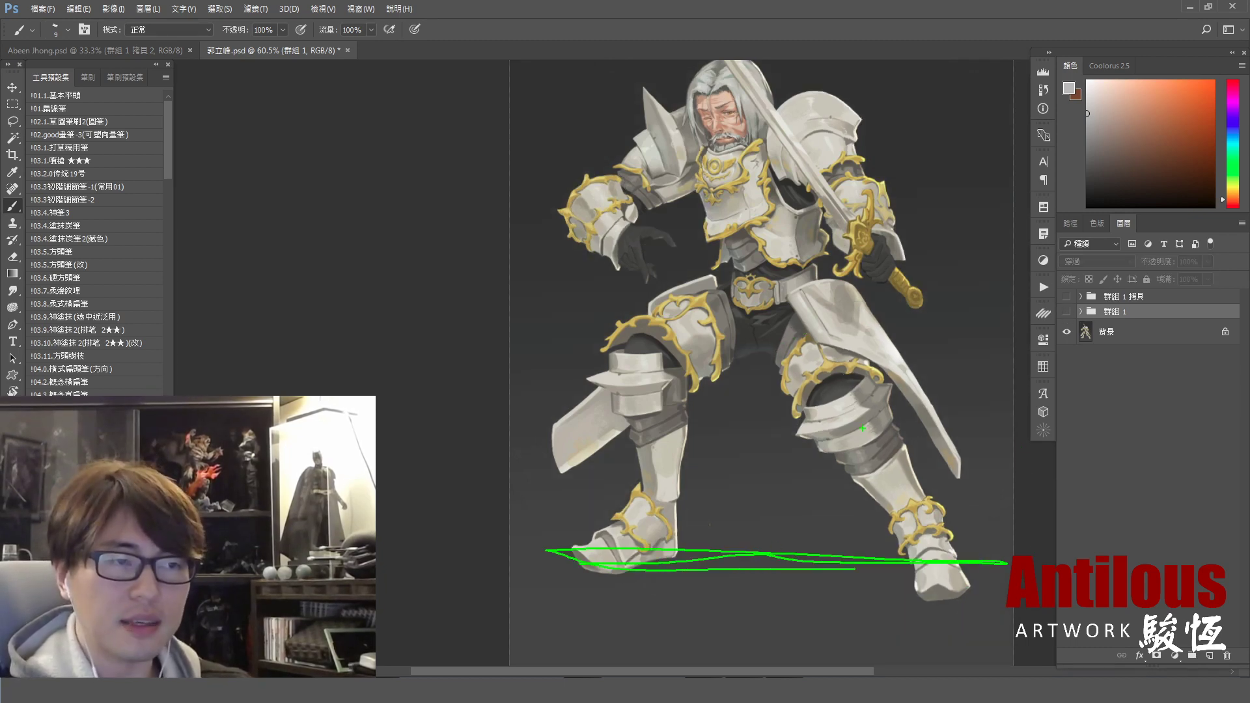
left_click_drag(909, 318, 839, 515)
key("Escape")
- Toggle the visibility of the 群組 1 group to compare the original and corrected leg stance
left_click(1066, 311)
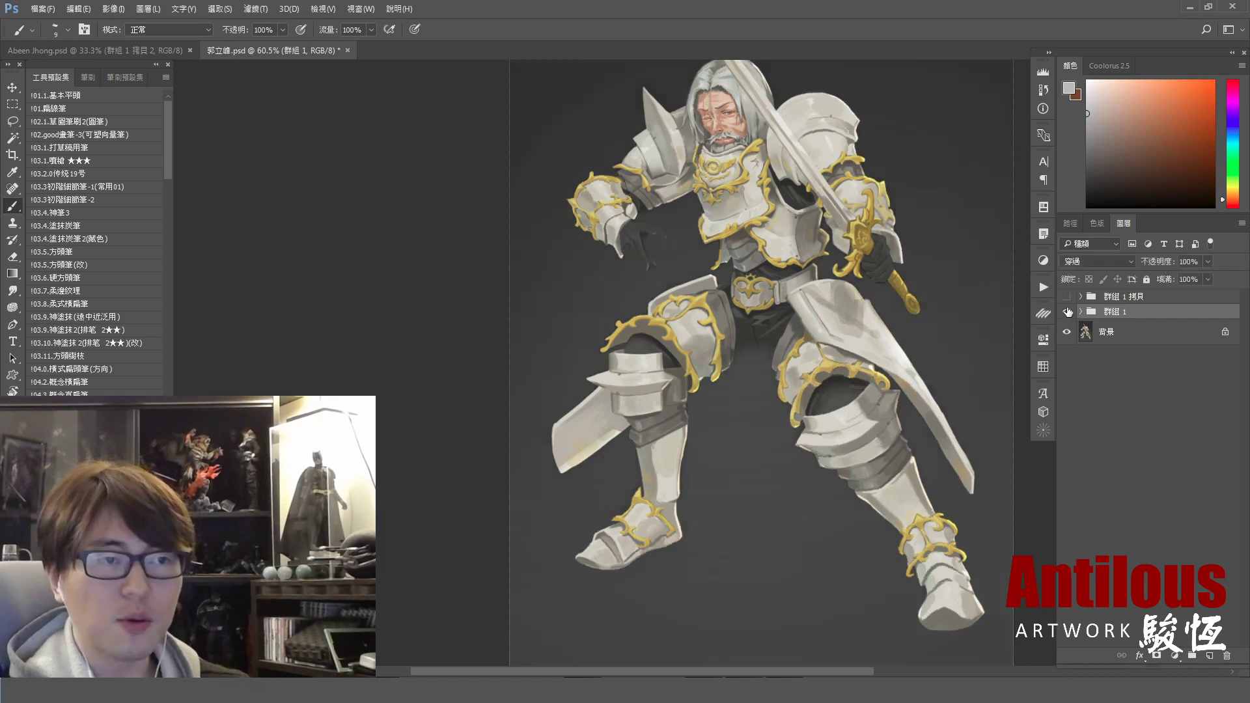
left_click(1066, 312)
left_click(1066, 312)
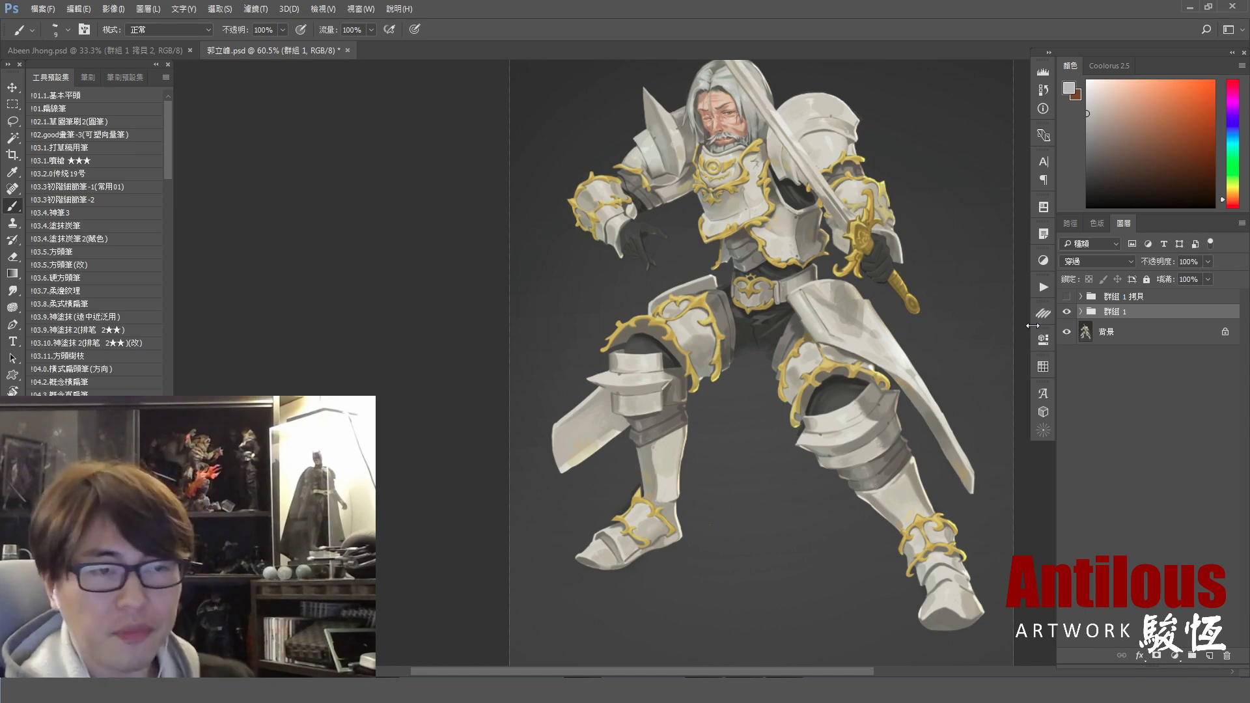
left_click(1067, 312)
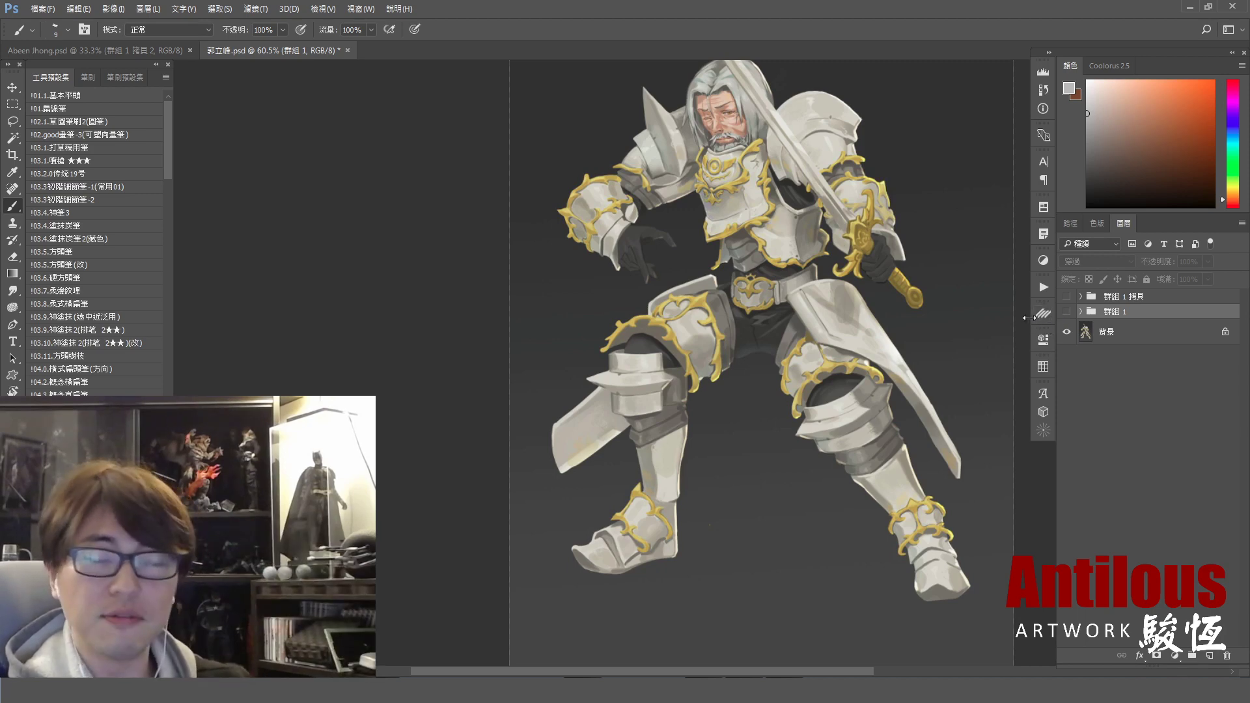
left_click(1066, 313)
left_click(1067, 312)
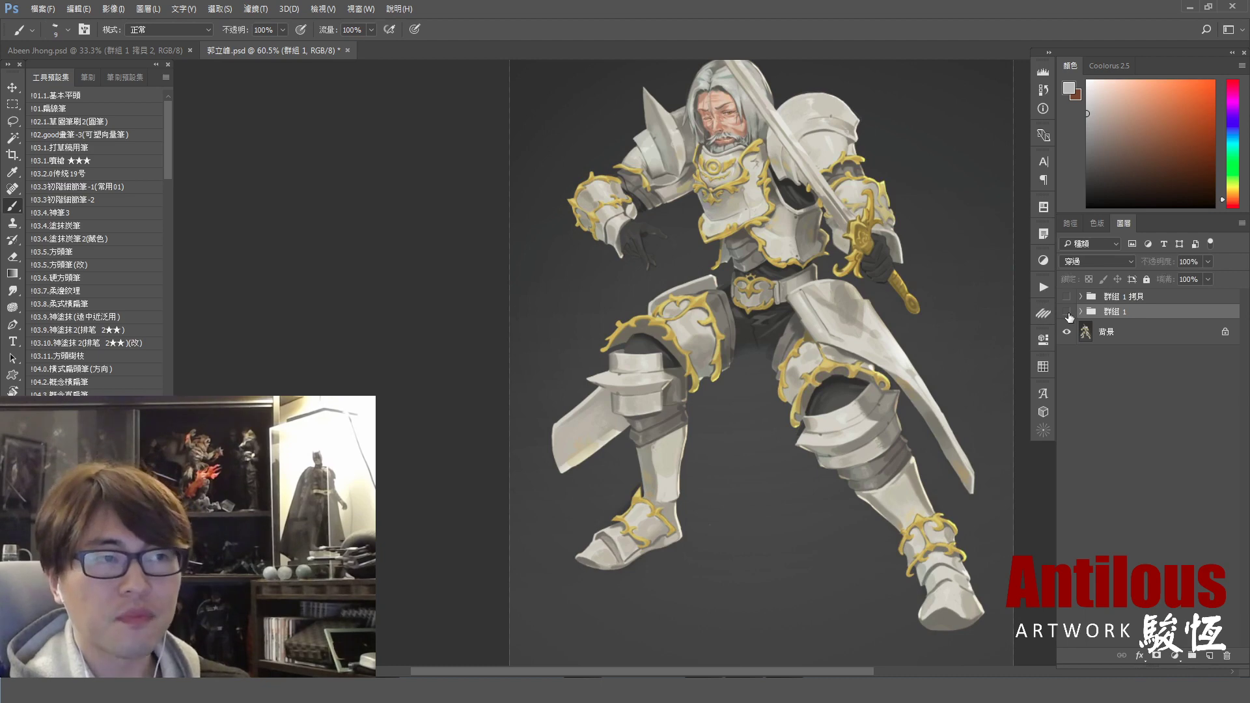
- Recenter the knight and toggle the visibility of the 群組 1 group repeatedly to compare the original and corrected full figure
left_click(1066, 312)
left_click_drag(703, 260, 729, 282)
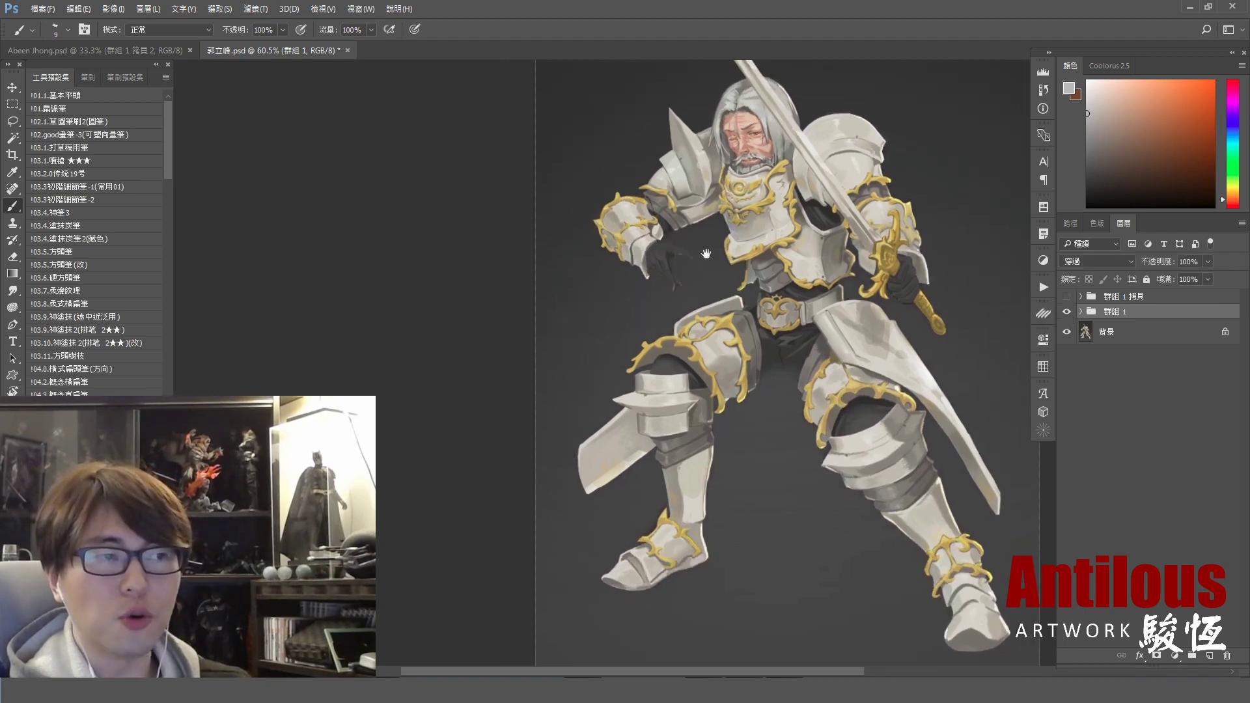
left_click(1068, 314)
left_click(1068, 313)
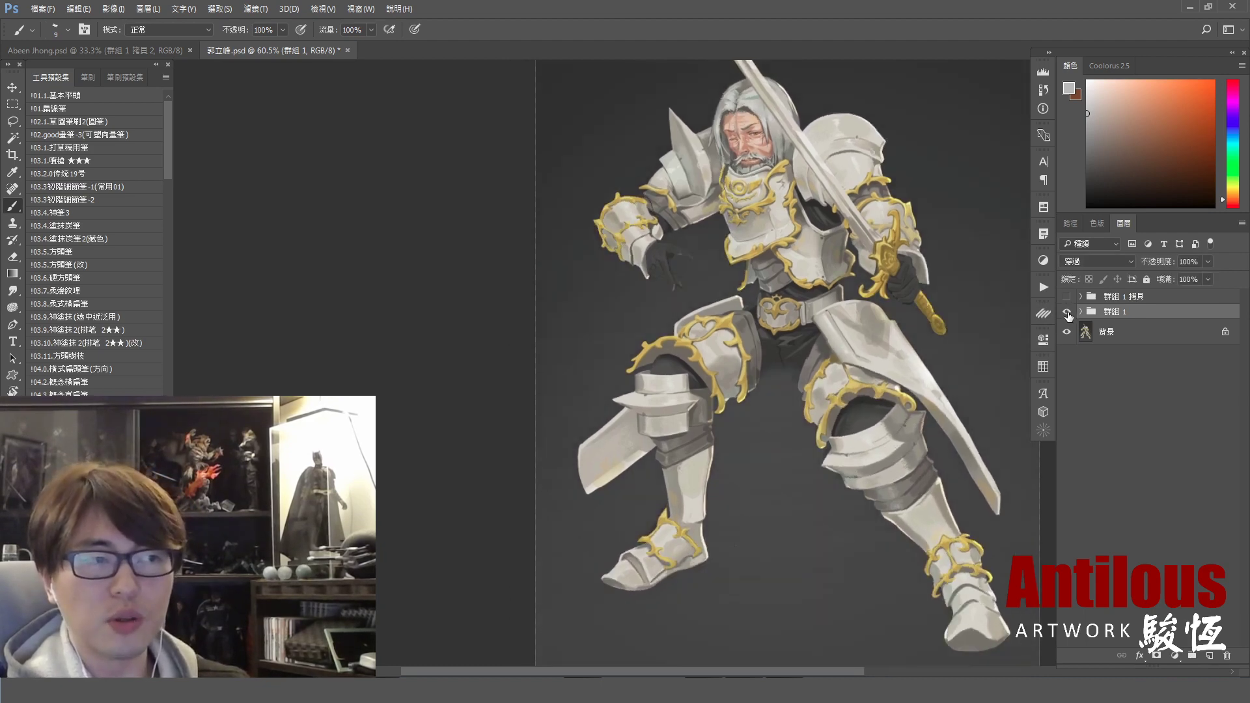
left_click(1067, 314)
left_click(1067, 313)
left_click(1067, 314)
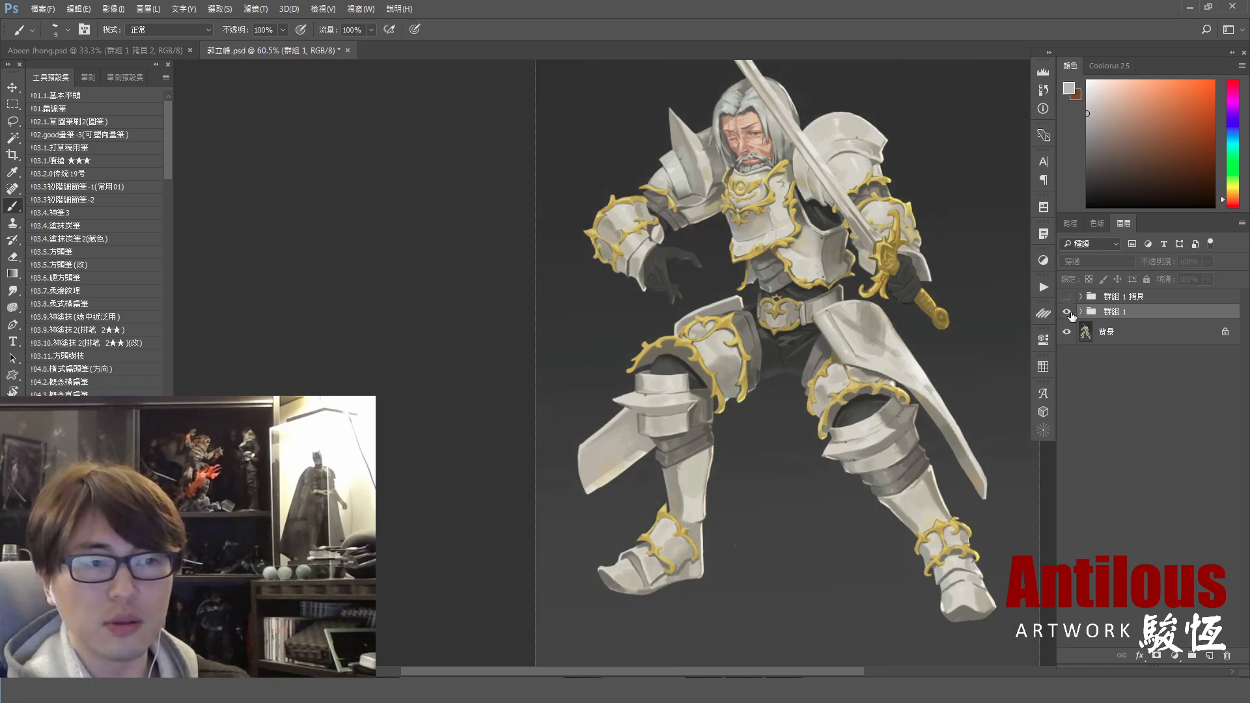
left_click(1067, 314)
left_click(1067, 314)
left_click(1068, 314)
- Select the 群組 1 拷貝 group, outline the knight's breastplate with a temporary annotation, and clear it
key("ctrl+minus")
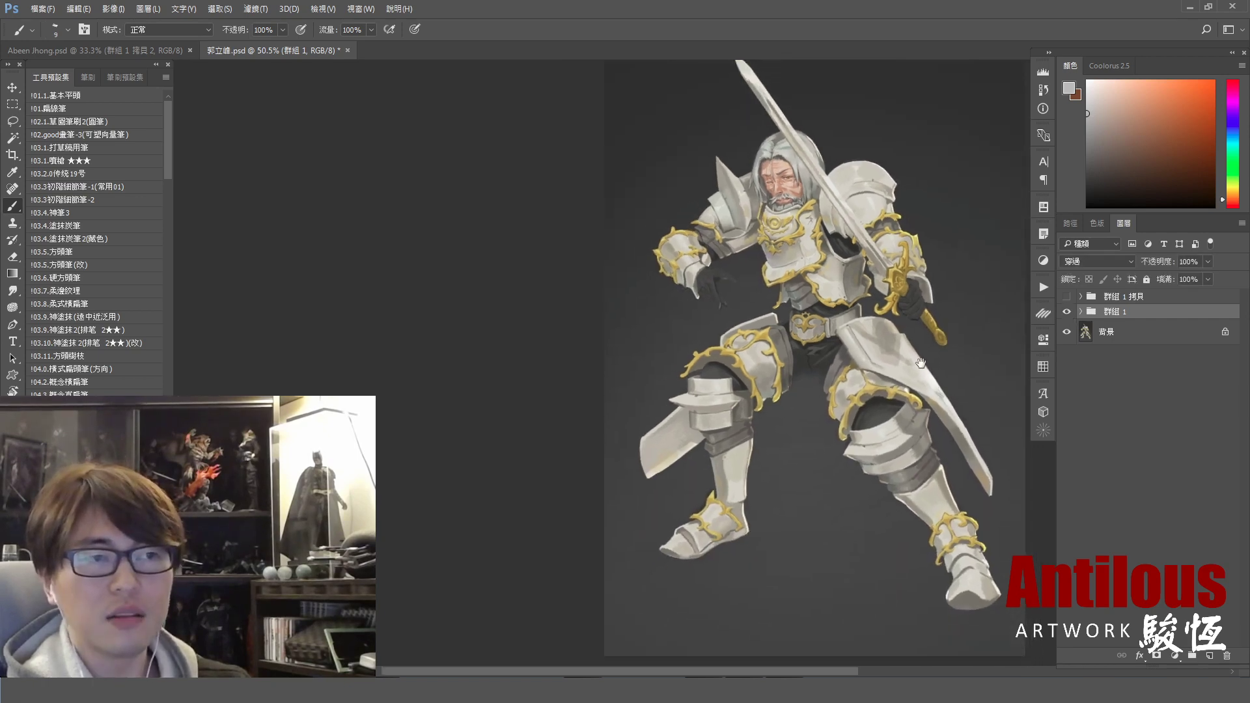
left_click(1128, 298)
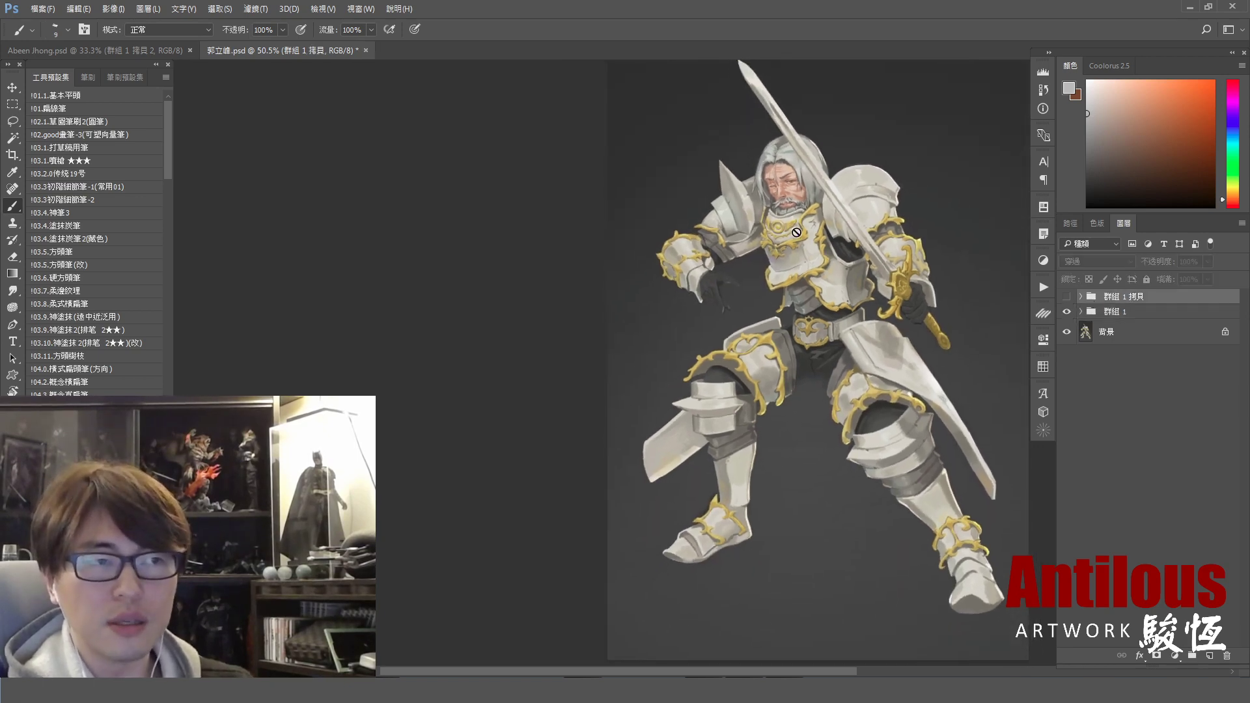
left_click_drag(764, 209, 770, 298)
mouse_move(765, 215)
left_mouse_down()
mouse_move(771, 297)
mouse_move(822, 215)
mouse_move(810, 282)
mouse_move(766, 297)
left_mouse_up()
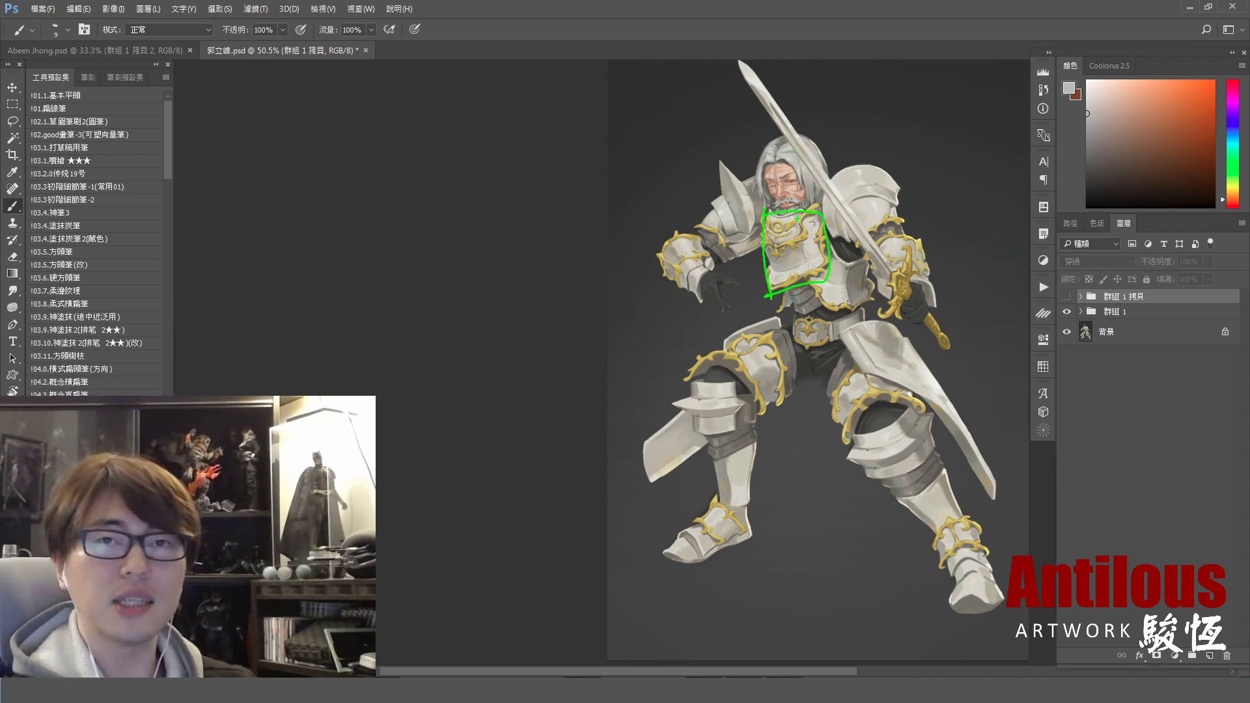
key("Escape")
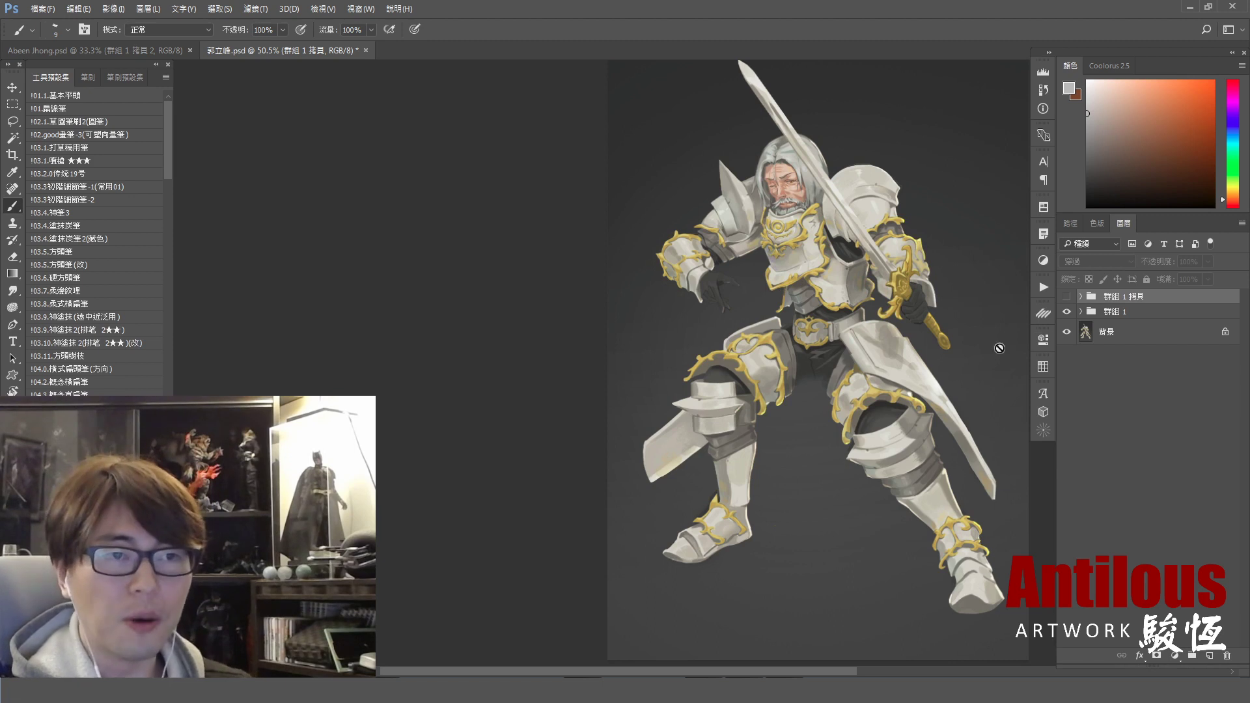
- Toggle the visibility of the 群組 1 拷貝 group to compare the armor with and without its added shading, leaving the group shown
left_click(1066, 296)
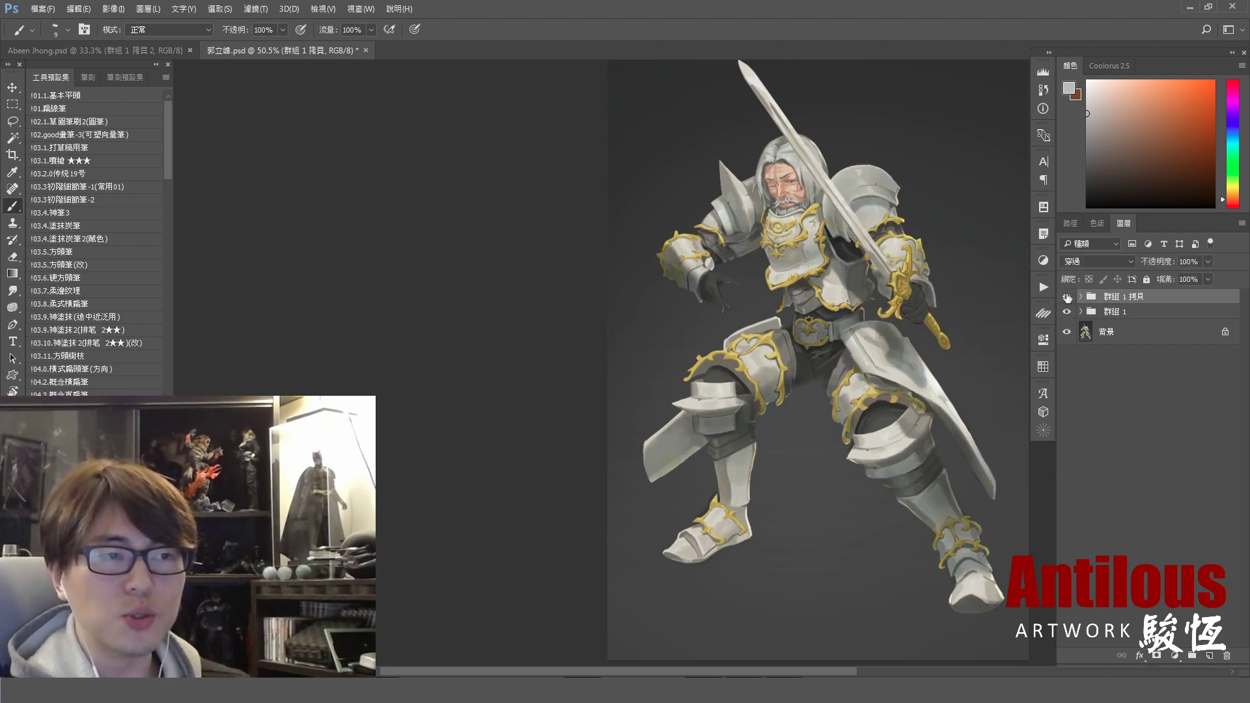
left_click(1066, 297)
left_click(1066, 297)
left_click(1067, 297)
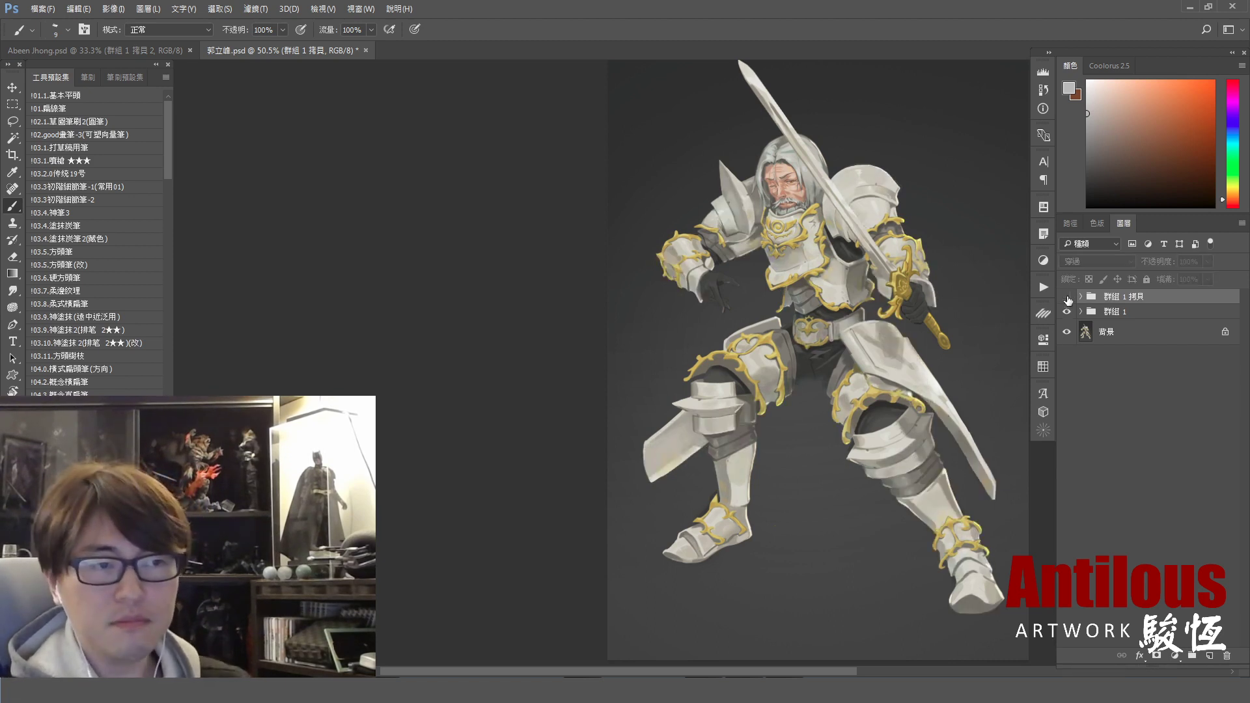
left_click(1067, 297)
left_click(1067, 297)
left_click(1066, 297)
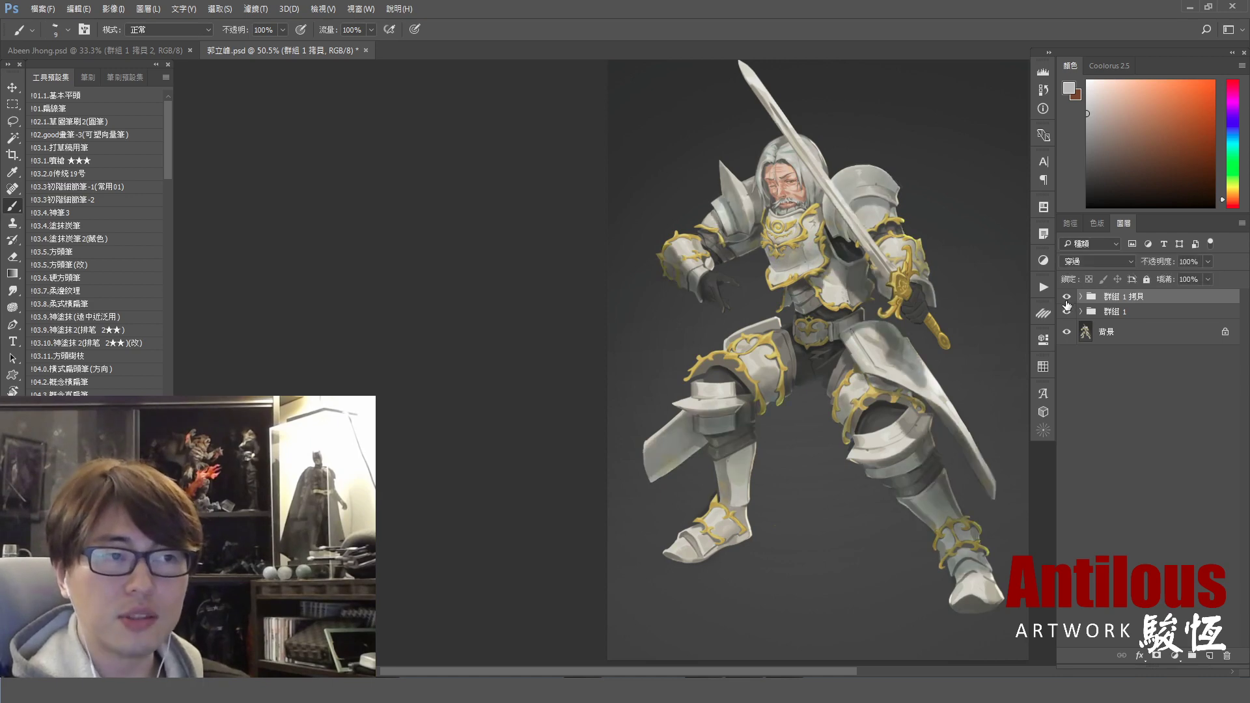
- Hide the 群組 1 group and toggle the 群組 1 拷貝 group to compare the shaded correction directly with the original painting
left_click_drag(954, 365, 925, 385)
left_click(1066, 313)
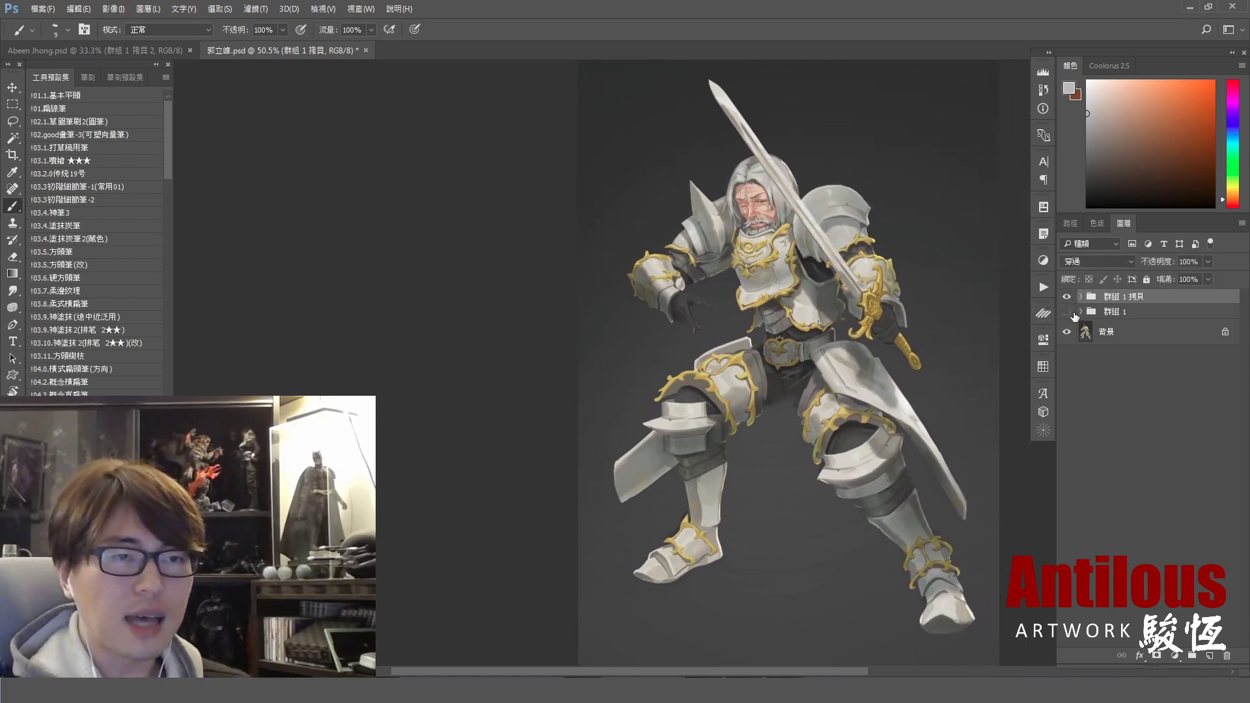
left_click(1067, 297)
left_click(1067, 297)
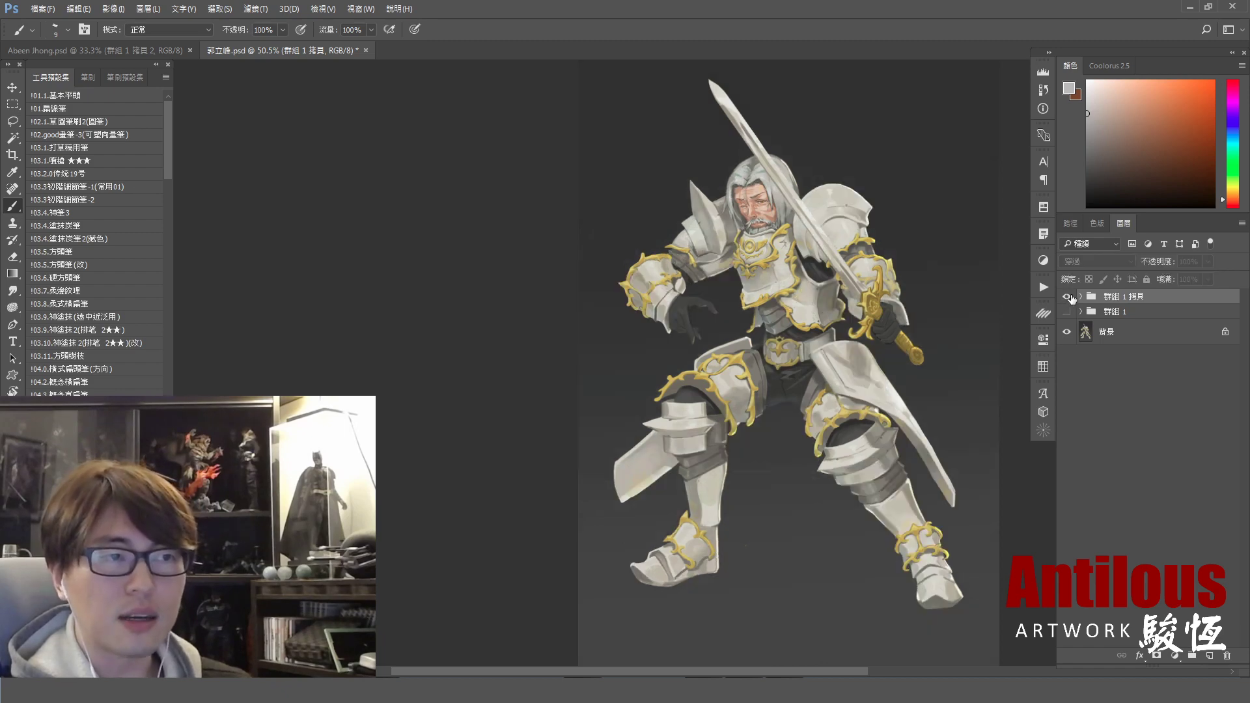
left_click(1068, 298)
left_click(1067, 298)
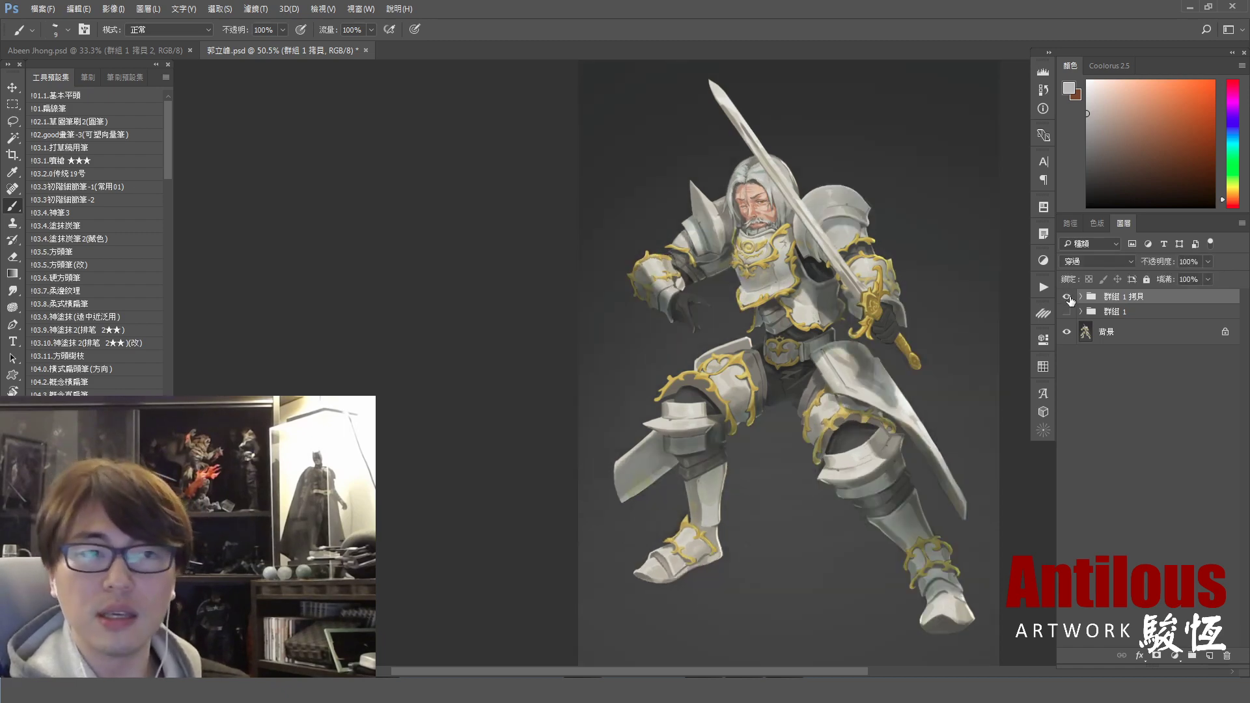
left_click(1068, 298)
left_click(1067, 298)
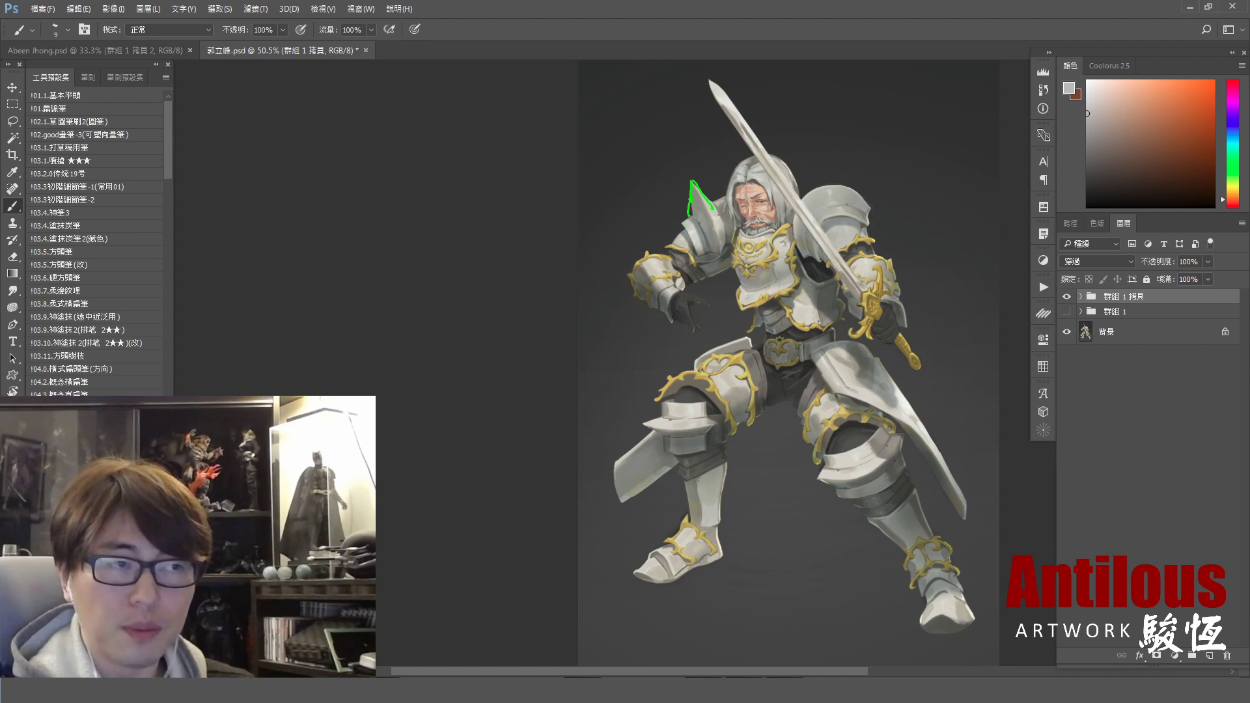
- Outline the shoulder spike and circle the gauntlet of the empty hand with temporary annotations, and clear them
left_click_drag(687, 222, 681, 229)
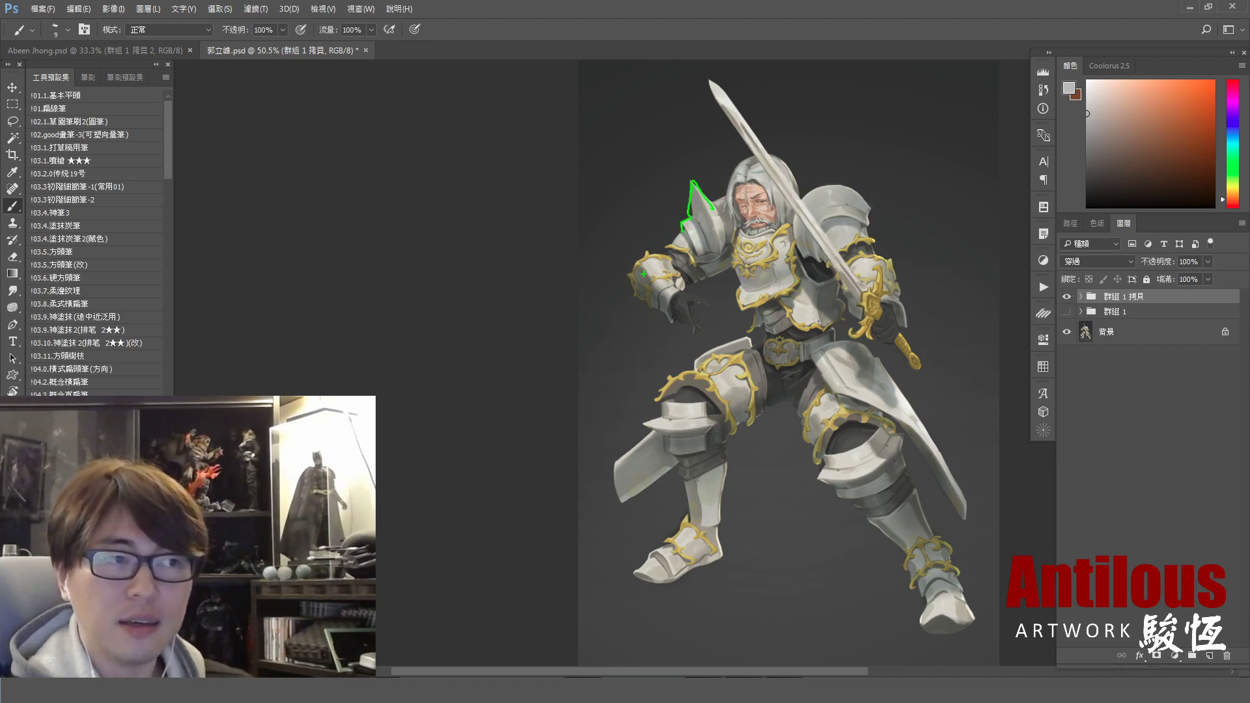
mouse_move(634, 276)
left_mouse_down()
mouse_move(647, 300)
mouse_move(593, 271)
mouse_move(603, 312)
left_mouse_up()
key("ctrl+z")
mouse_move(610, 265)
left_mouse_down()
mouse_move(603, 312)
mouse_move(666, 316)
left_mouse_up()
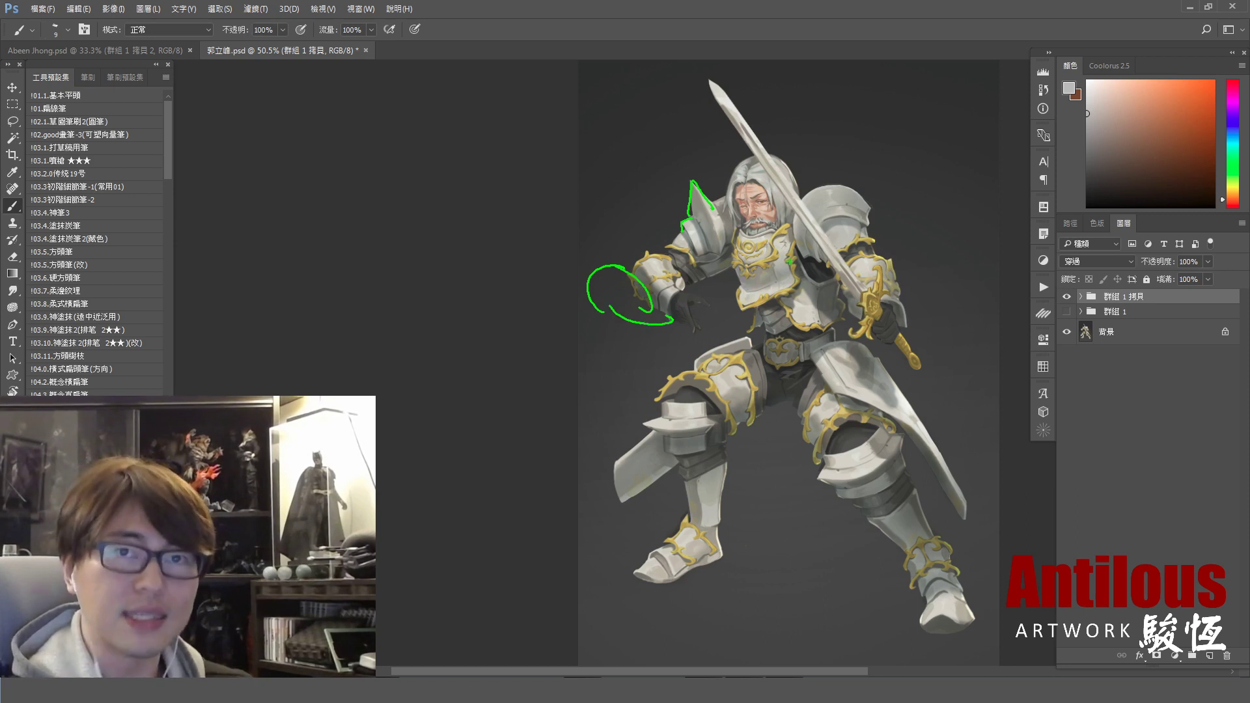
key("Escape")
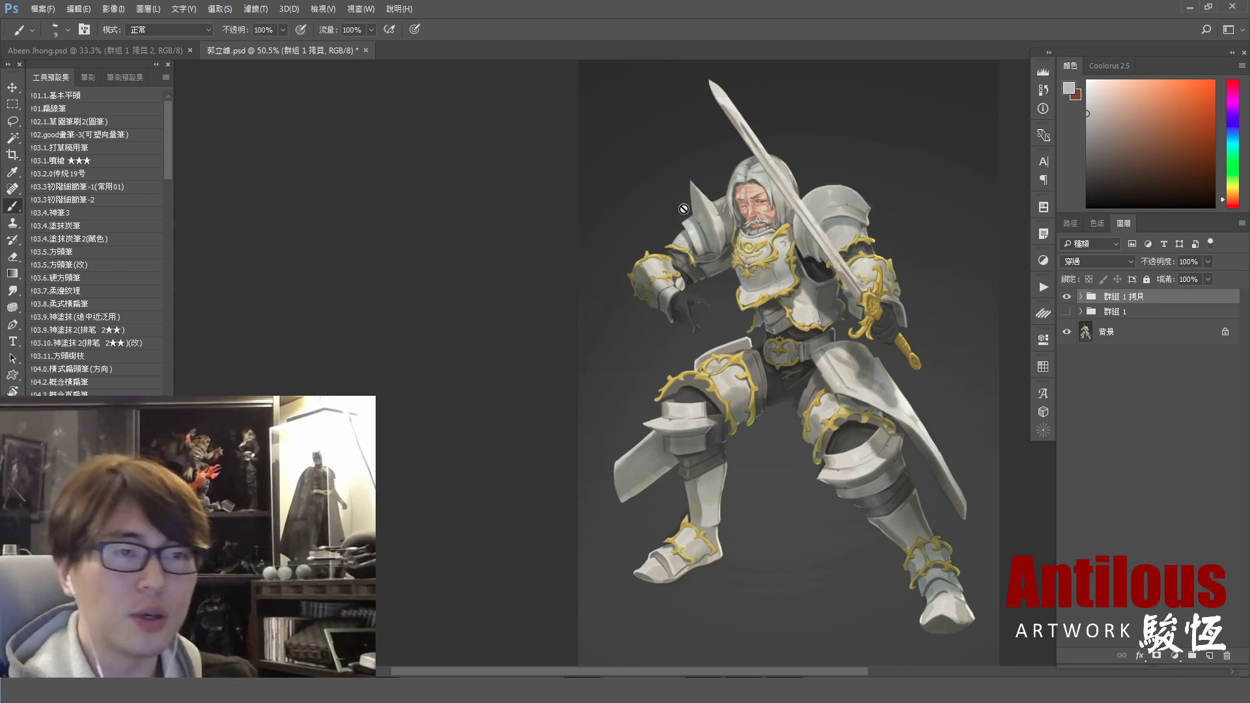
- Switch the 群組 1 拷貝 group off and on several more times to review the overall light and shadow against the original
left_click(1067, 297)
left_click(1067, 297)
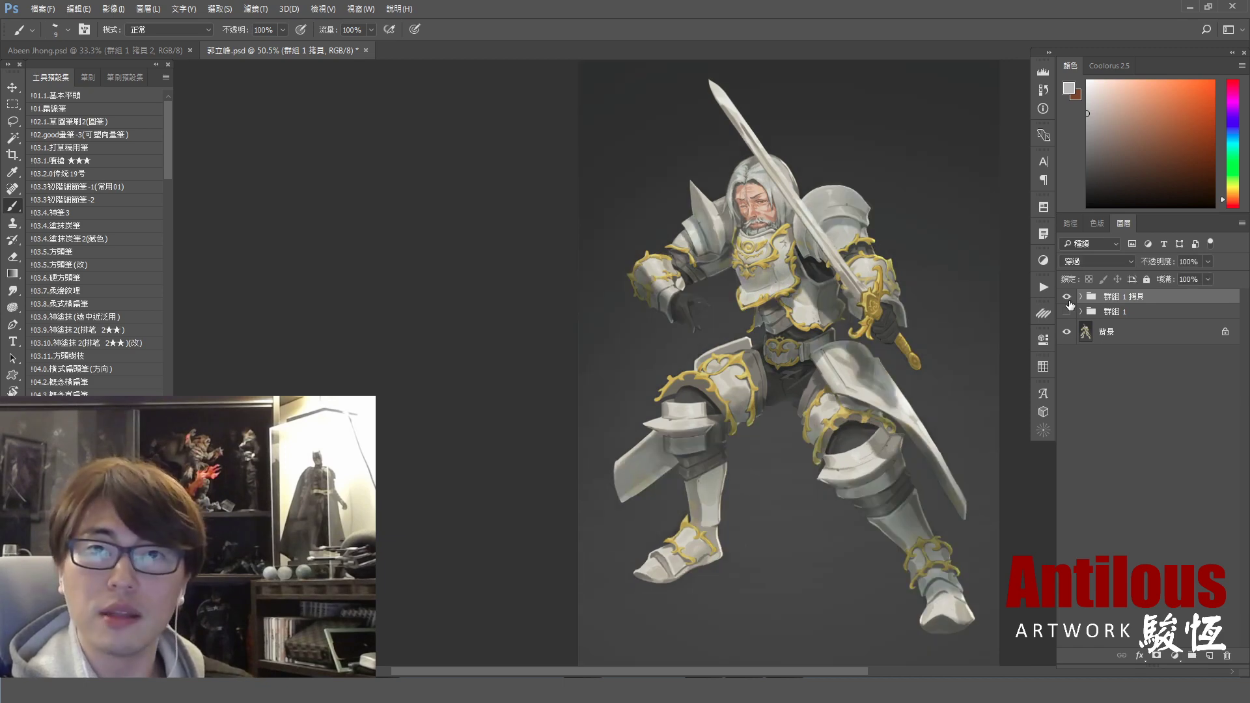
left_click(1068, 297)
left_click(1067, 298)
left_click(1067, 298)
right_click(1071, 299)
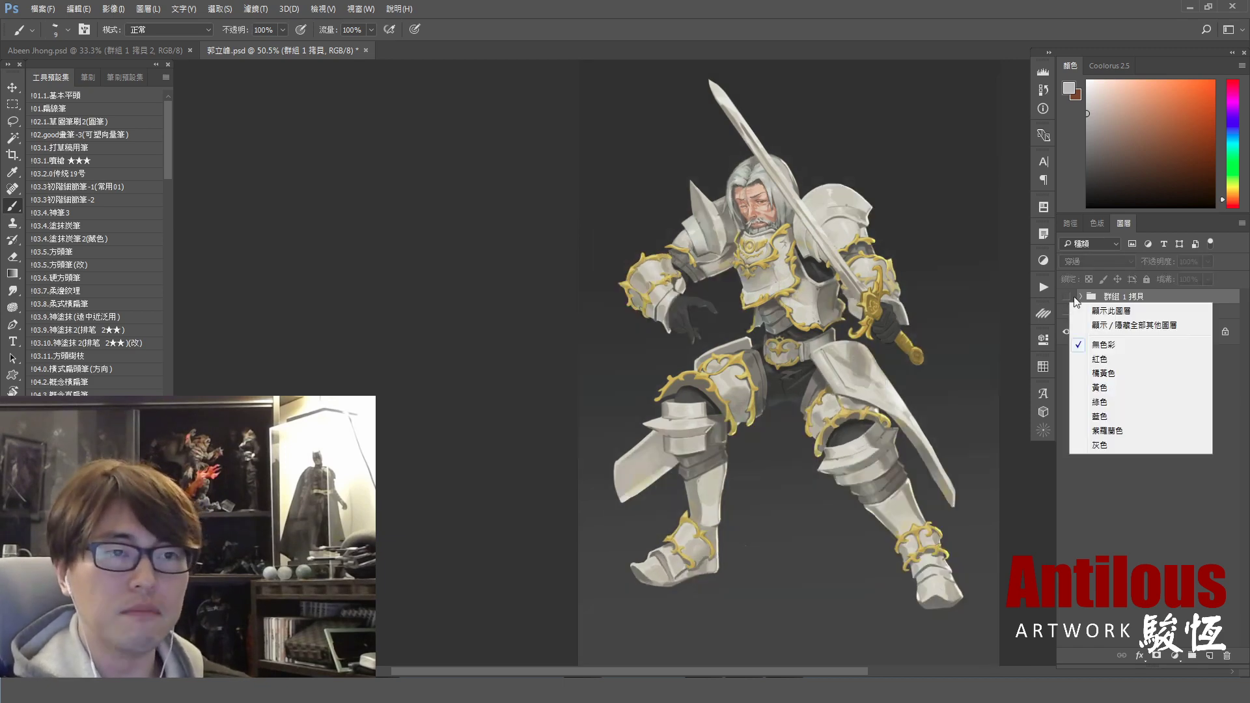
left_click(1071, 298)
left_click(1069, 298)
left_click(1069, 298)
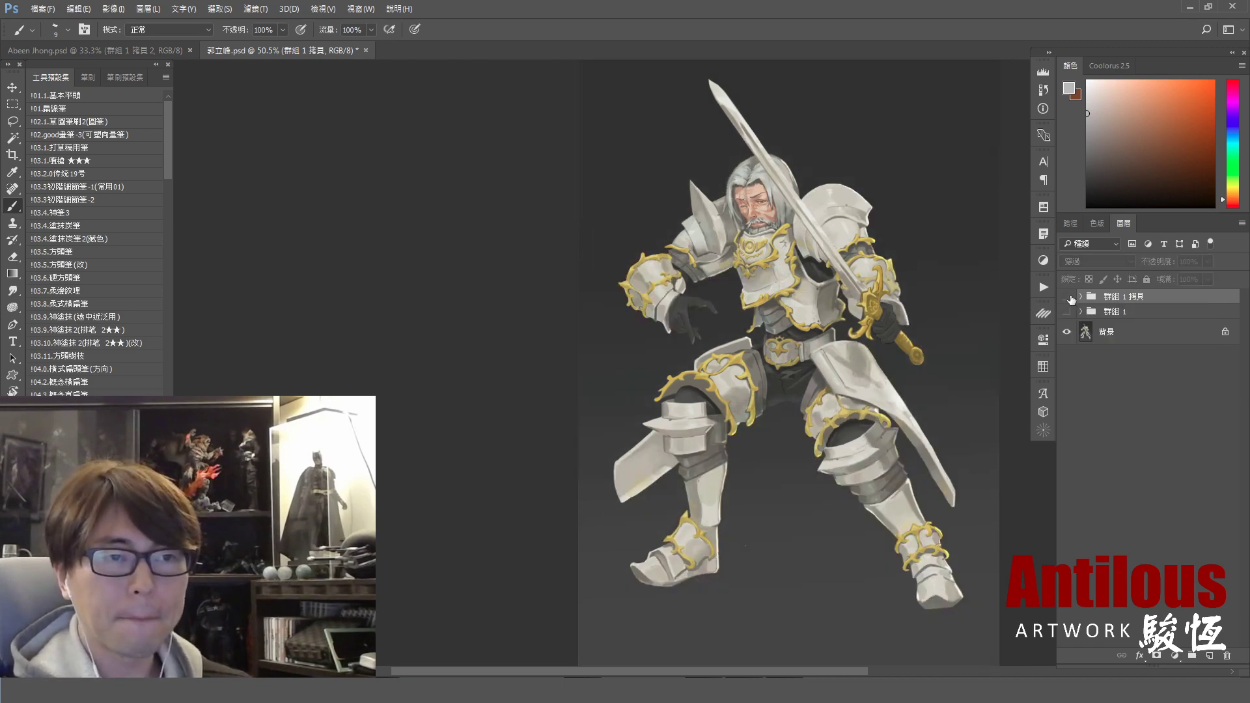
- Show both the 群組 1 拷貝 and 群組 1 groups and save the document
left_click(1068, 298)
left_click_drag(951, 337, 943, 341)
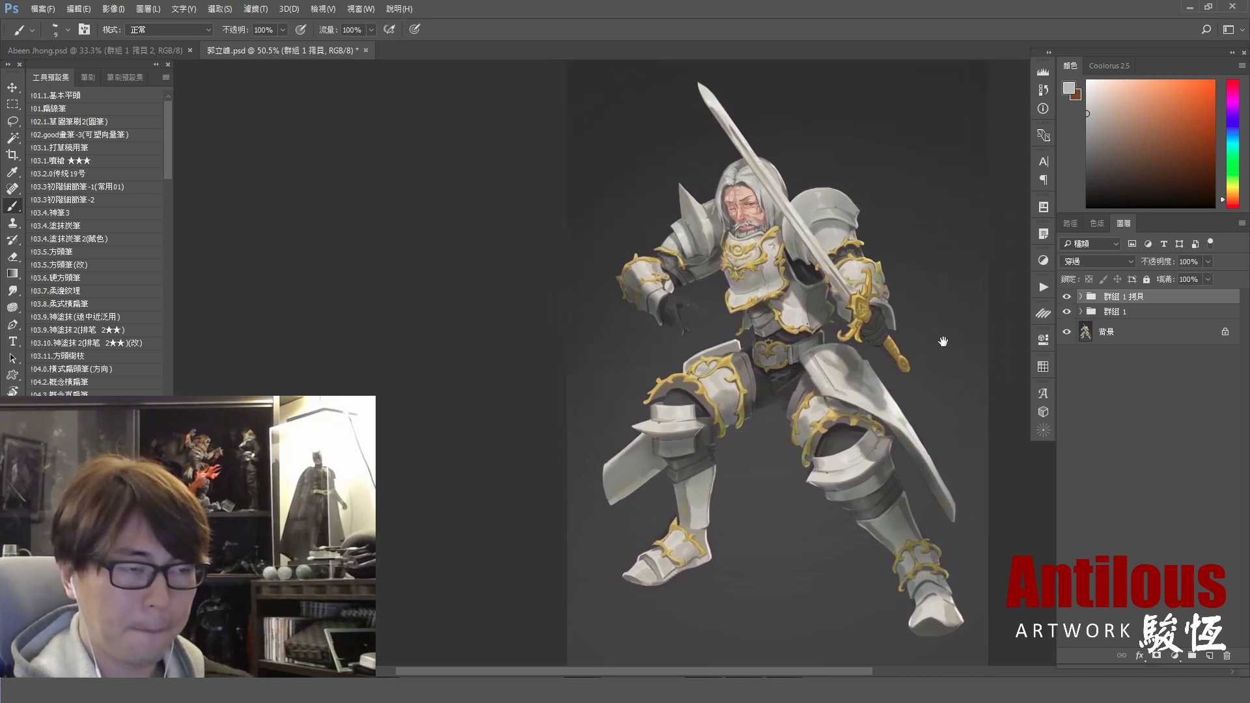
key("ctrl+s")
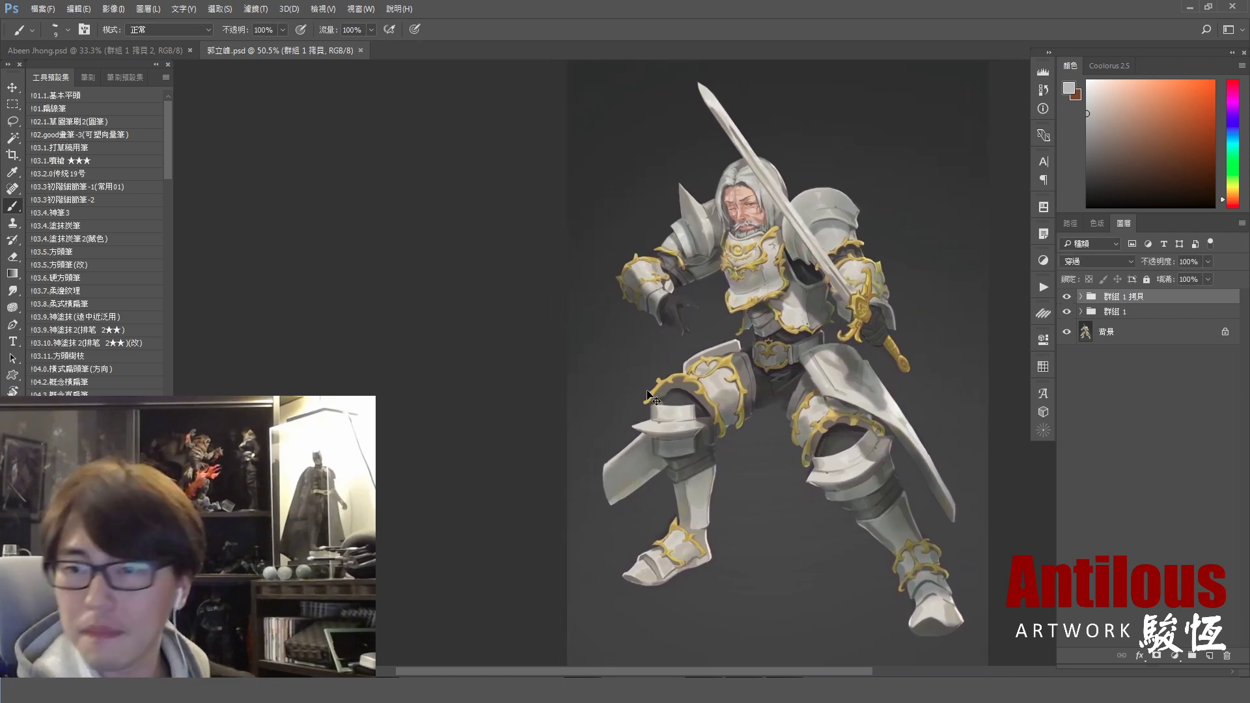